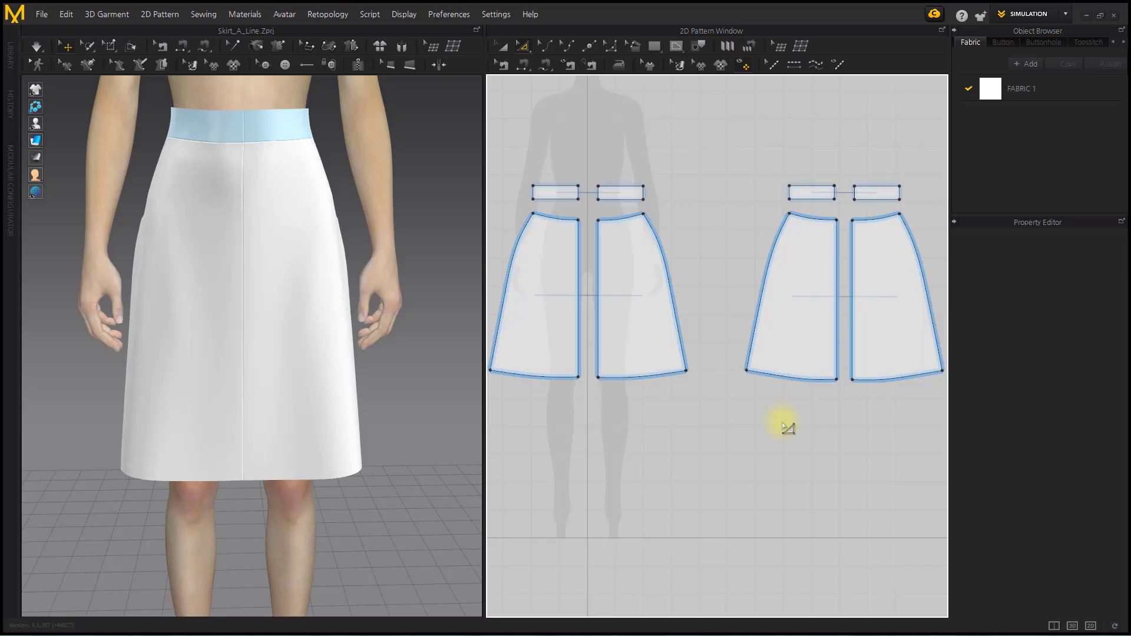
- Scroll the view to look over the A-line skirt on the avatar and its pattern pieces
{"action": "scroll", "coordinate": [782, 424], "scroll_direction": "down", "scroll_amount": 2}
{"action": "scroll", "coordinate": [757, 416], "scroll_direction": "up", "scroll_amount": 3}
{"action": "scroll", "coordinate": [722, 409], "scroll_direction": "down", "scroll_amount": 1}
- Move the right-hand skirt pieces and waistbands further right to make room
{"action": "left_click", "coordinate": [504, 46]}
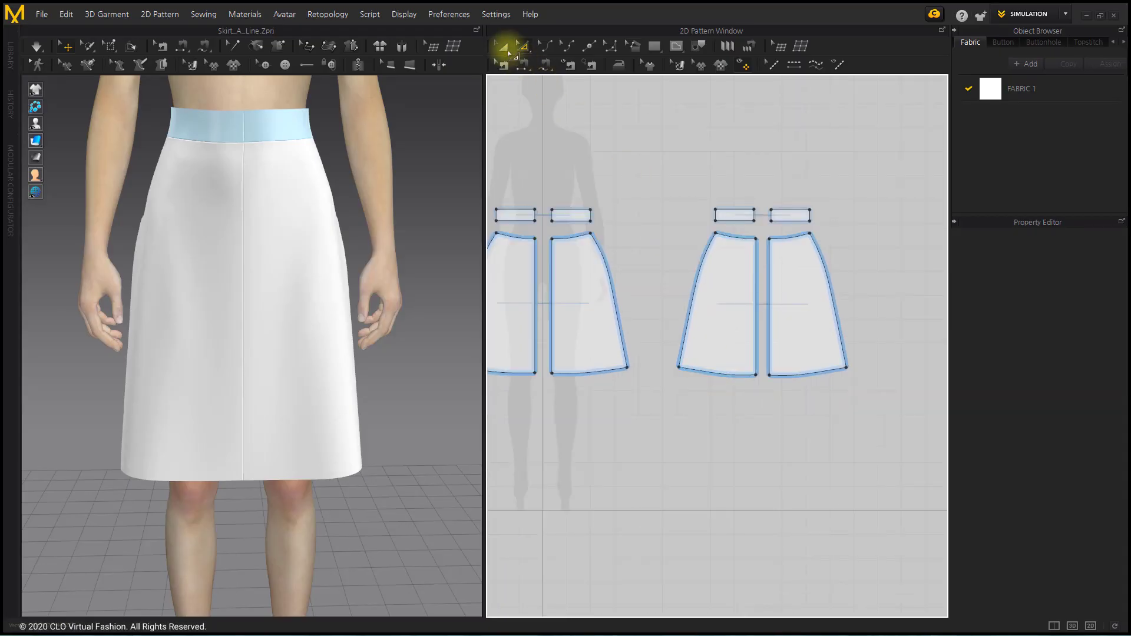
{"action": "left_click_drag", "start_coordinate": [916, 442], "coordinate": [910, 436]}
{"action": "left_click_drag", "start_coordinate": [689, 380], "coordinate": [777, 381]}
{"action": "left_click", "coordinate": [793, 391]}
{"action": "right_click_drag", "start_coordinate": [794, 391], "coordinate": [737, 361]}
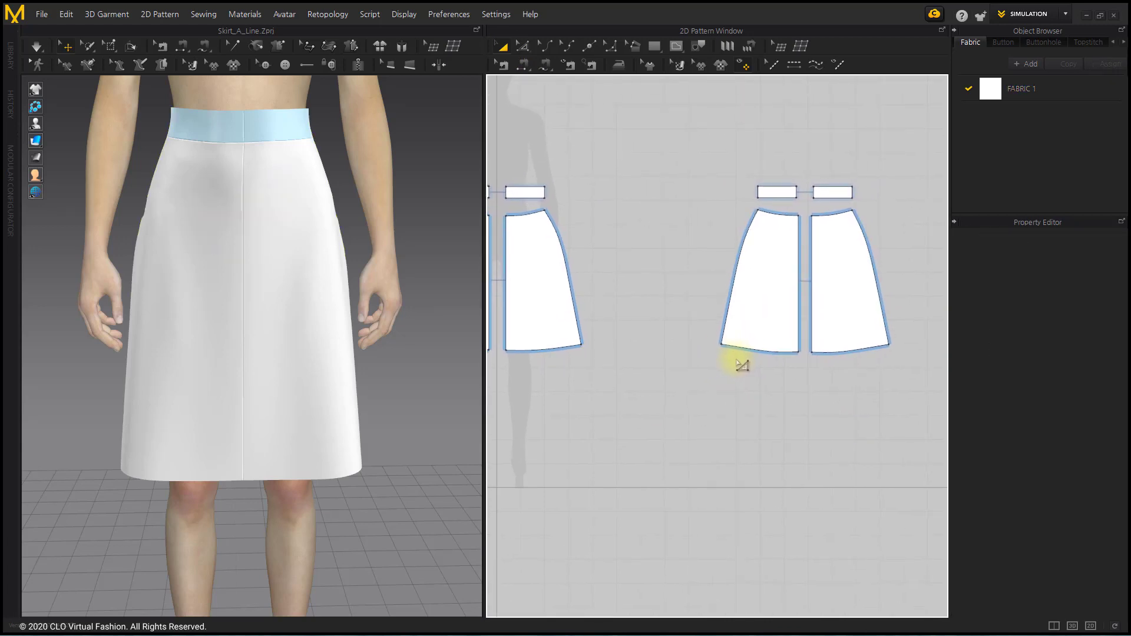
- Rotate both skirt pieces' side lines outward about their top points to flare the hems
{"action": "left_click", "coordinate": [522, 46]}
{"action": "right_click_drag", "start_coordinate": [606, 242], "coordinate": [617, 248]}
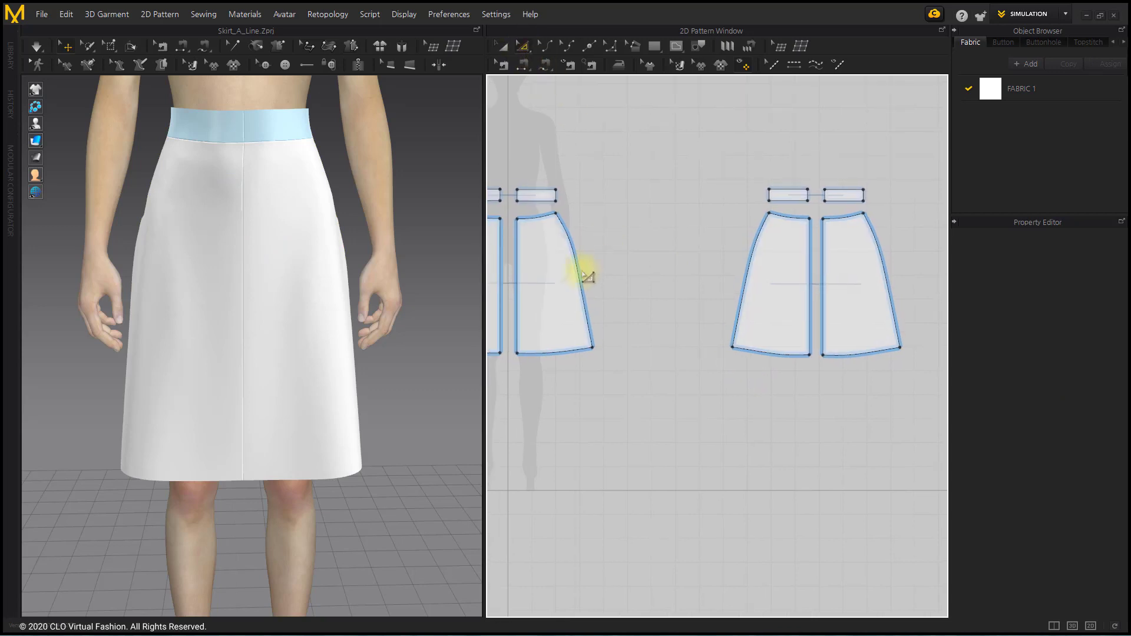
{"action": "left_click", "coordinate": [584, 281]}
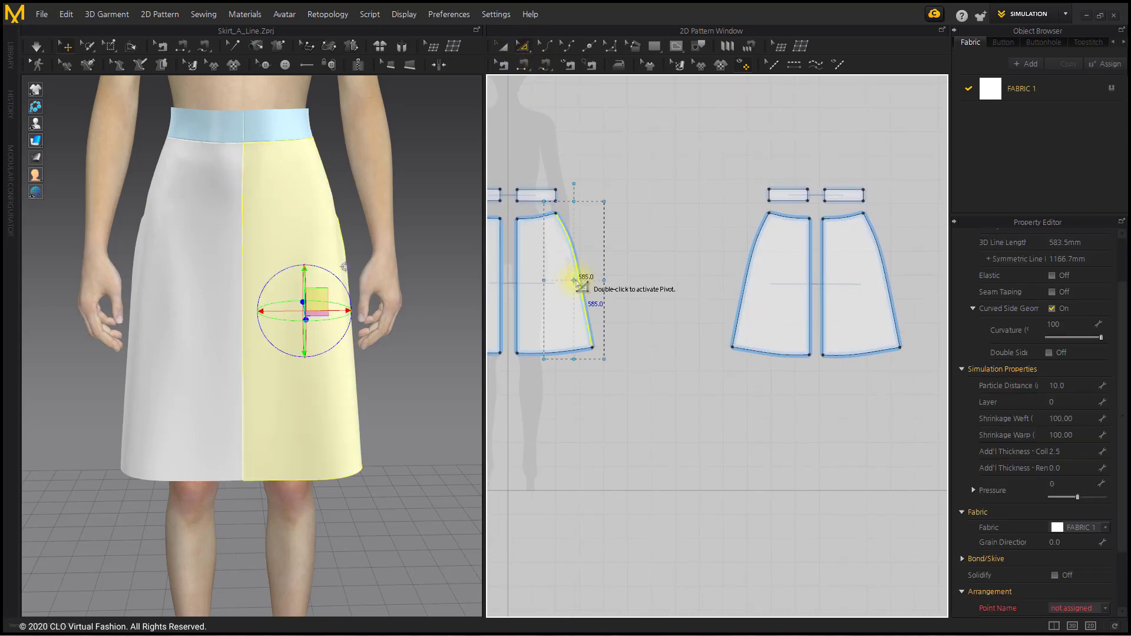
{"action": "left_click_drag", "start_coordinate": [573, 187], "coordinate": [565, 185]}
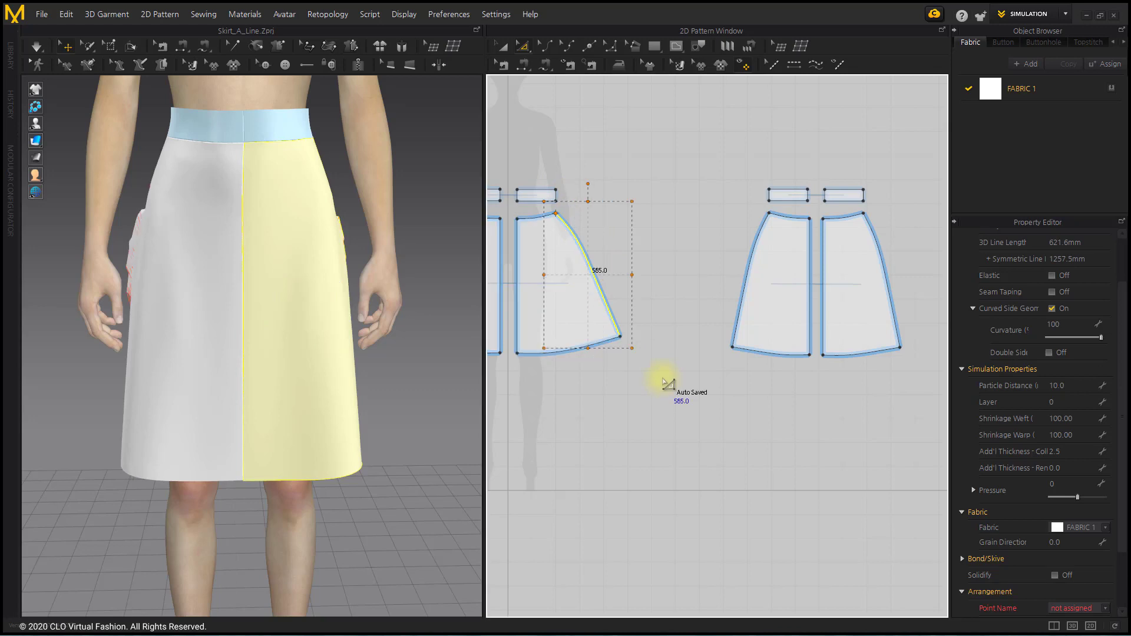
{"action": "left_click", "coordinate": [753, 272]}
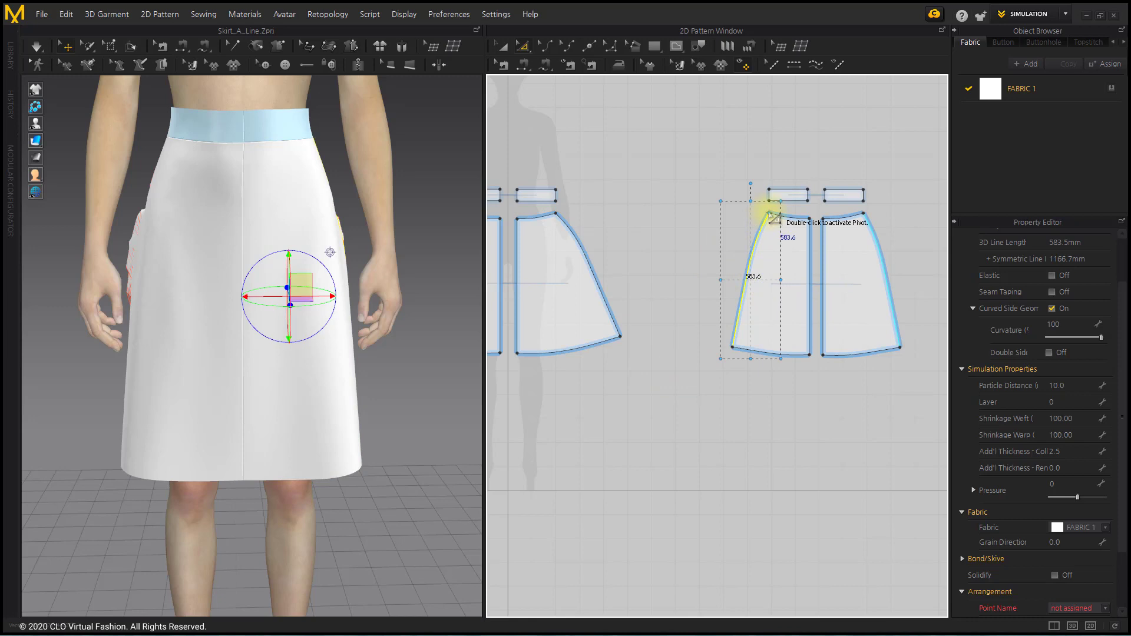
{"action": "left_click_drag", "start_coordinate": [757, 191], "coordinate": [764, 192]}
{"action": "left_click", "coordinate": [711, 398]}
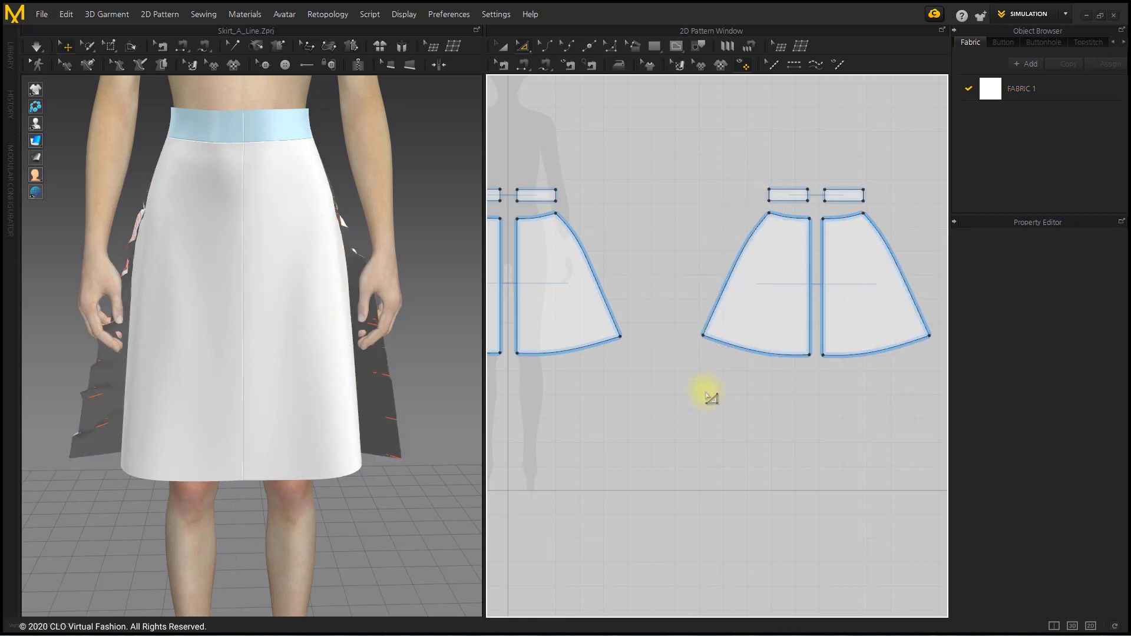
- Delete All Curve Points on both flared side lines to straighten them, then run Simulation
{"action": "right_click", "coordinate": [588, 253]}
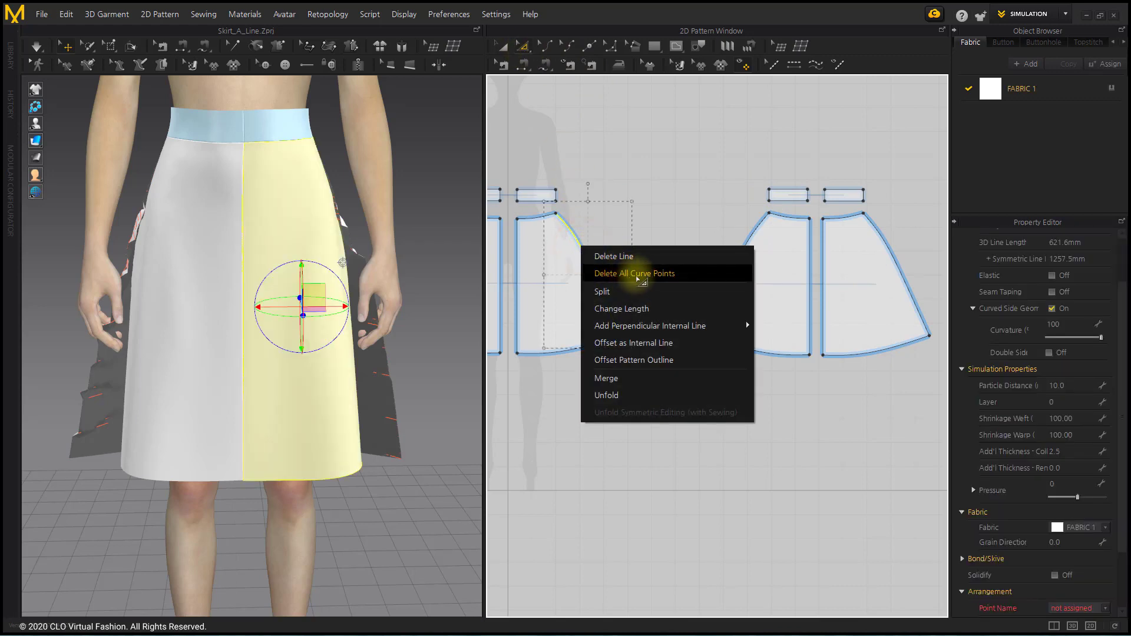
{"action": "left_click", "coordinate": [690, 273]}
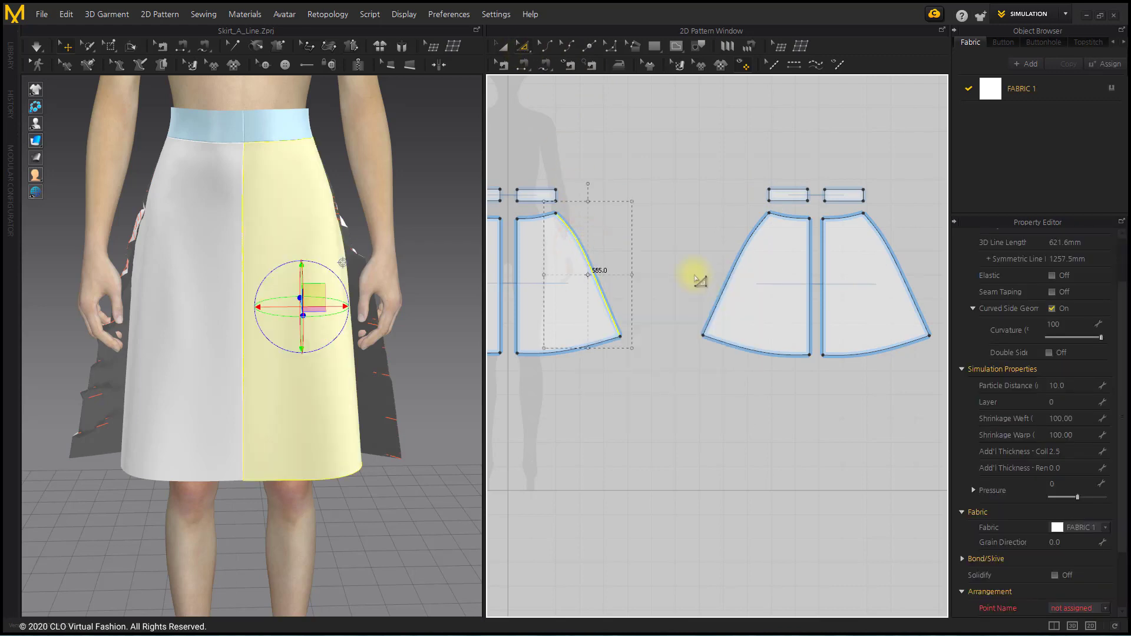
{"action": "right_click", "coordinate": [737, 277]}
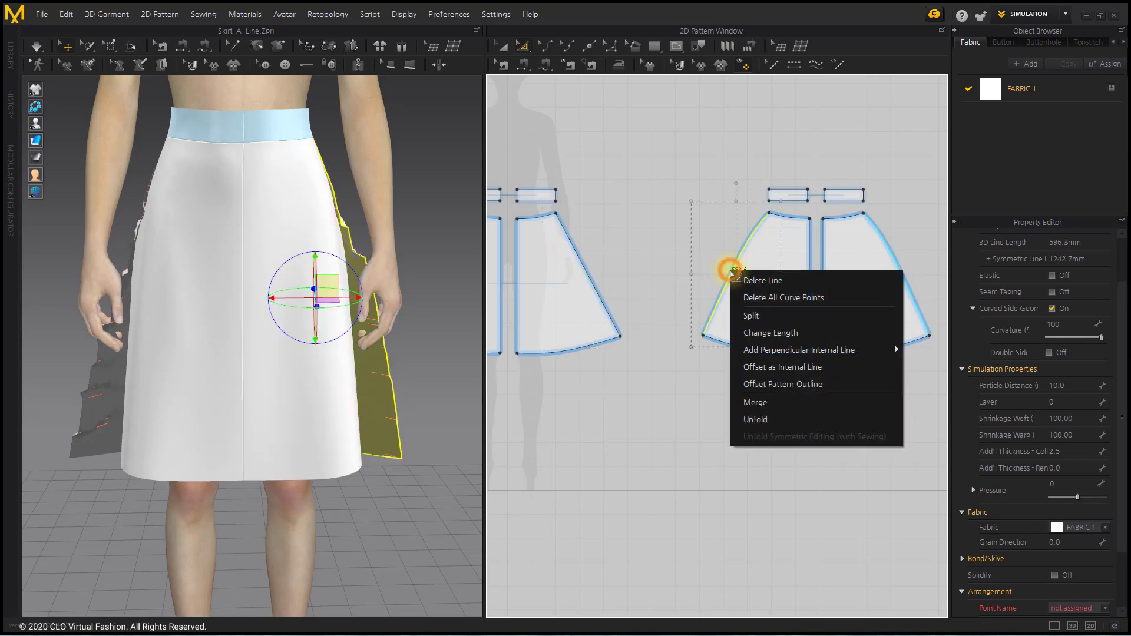
{"action": "left_click", "coordinate": [770, 301]}
{"action": "left_click", "coordinate": [753, 415]}
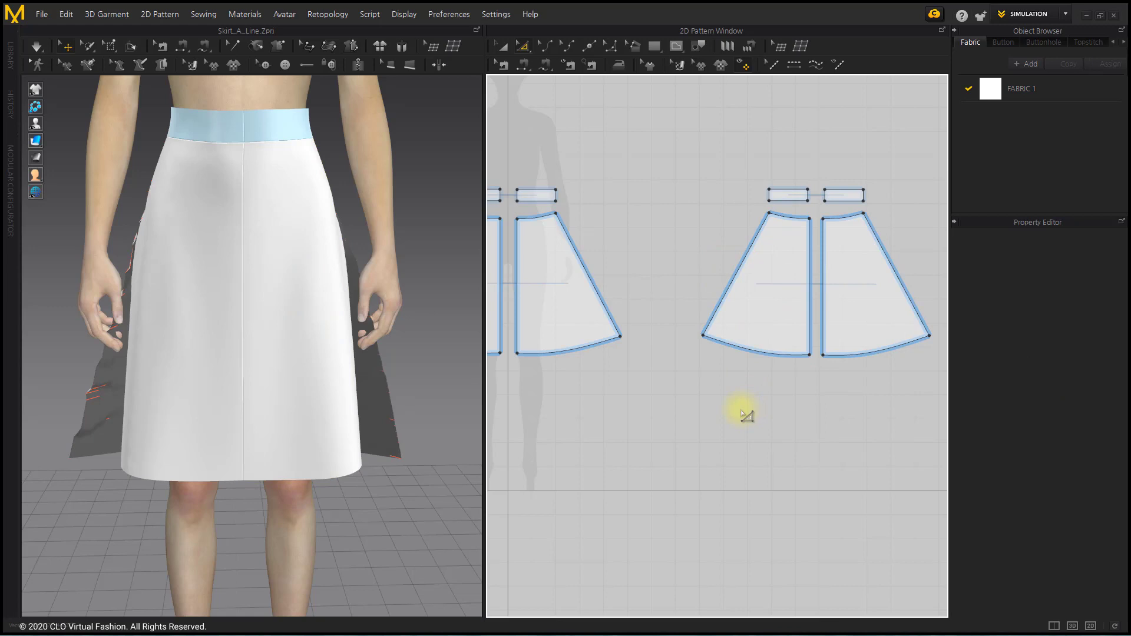
{"action": "left_click", "coordinate": [37, 46]}
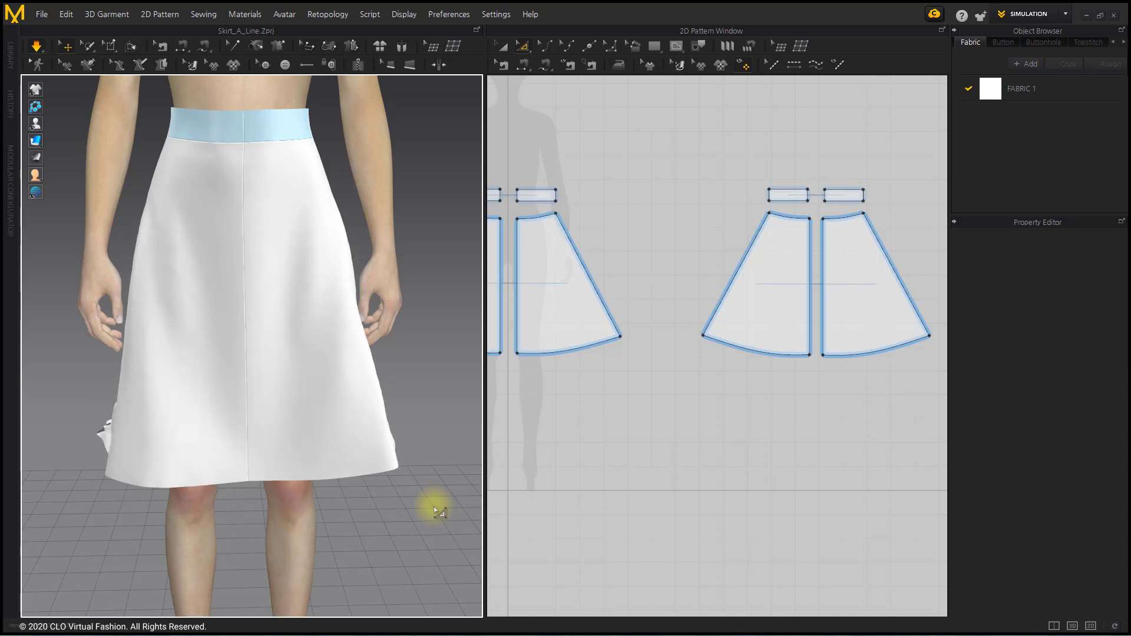
- Apply the arms-out A-pose from Library > Avatar > Female_B > Pose, pose only
{"action": "left_click", "coordinate": [10, 54]}
{"action": "left_click", "coordinate": [36, 74]}
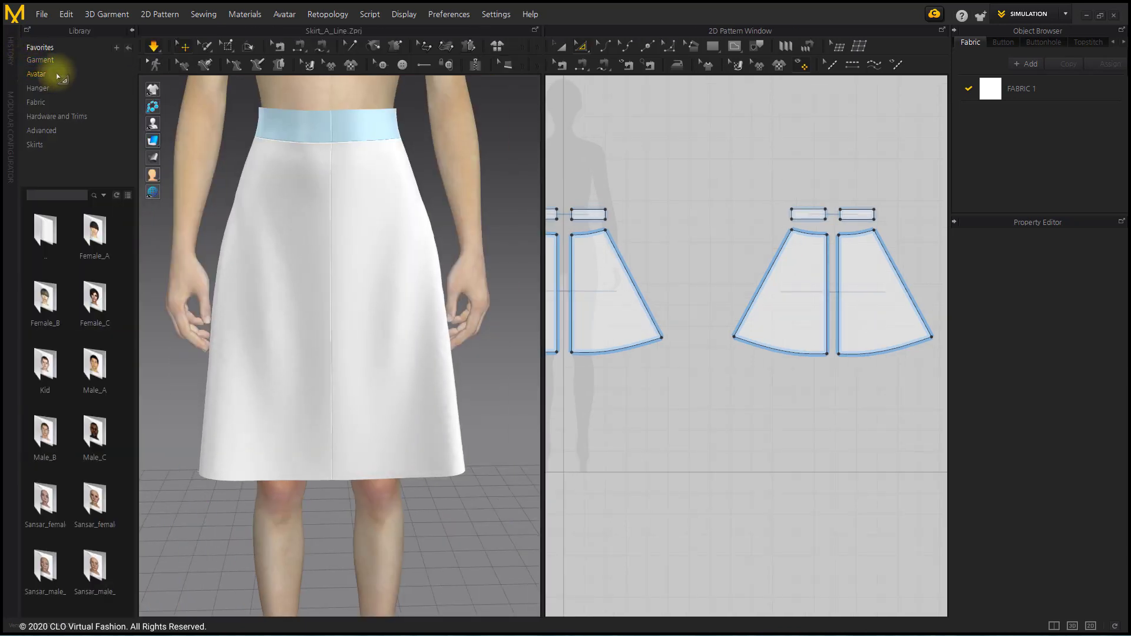
{"action": "double_click", "coordinate": [54, 305]}
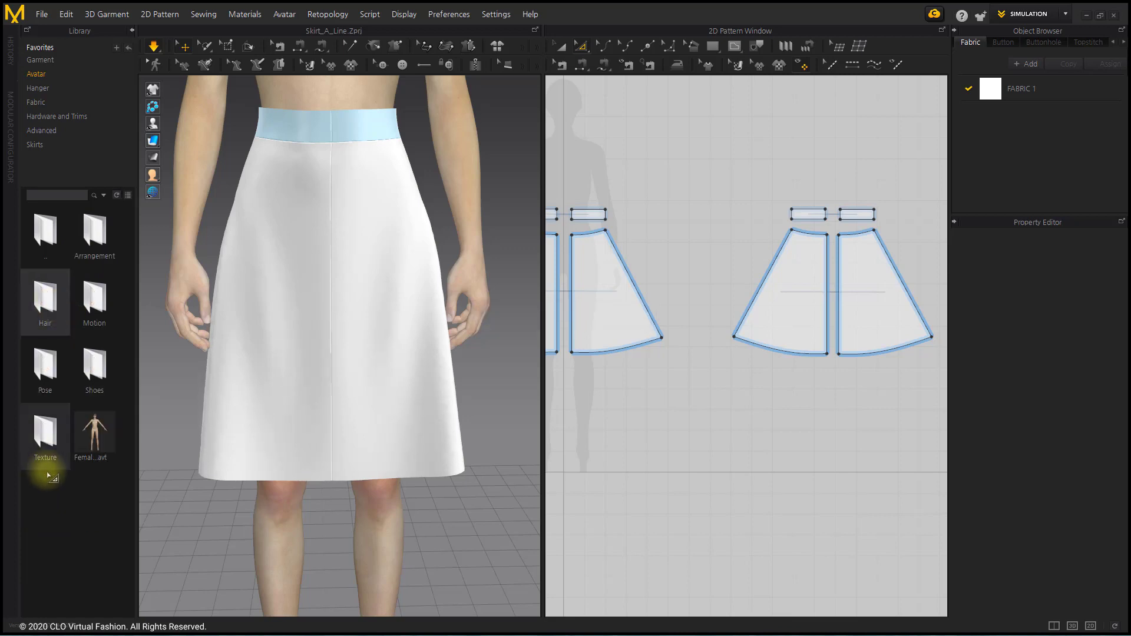
{"action": "double_click", "coordinate": [39, 379]}
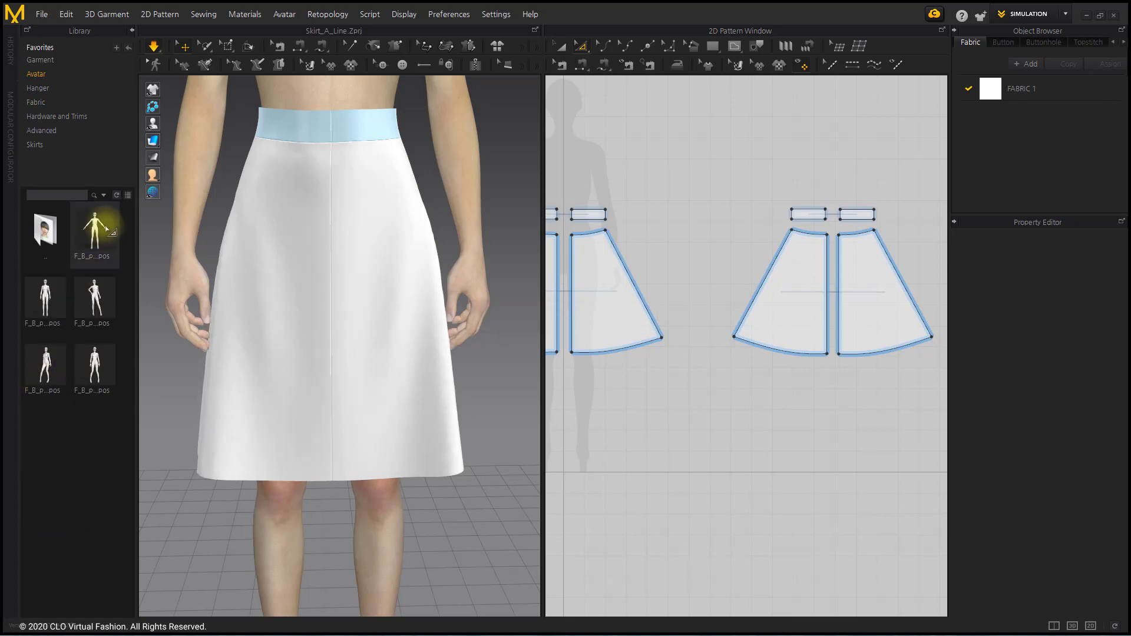
{"action": "double_click", "coordinate": [100, 232]}
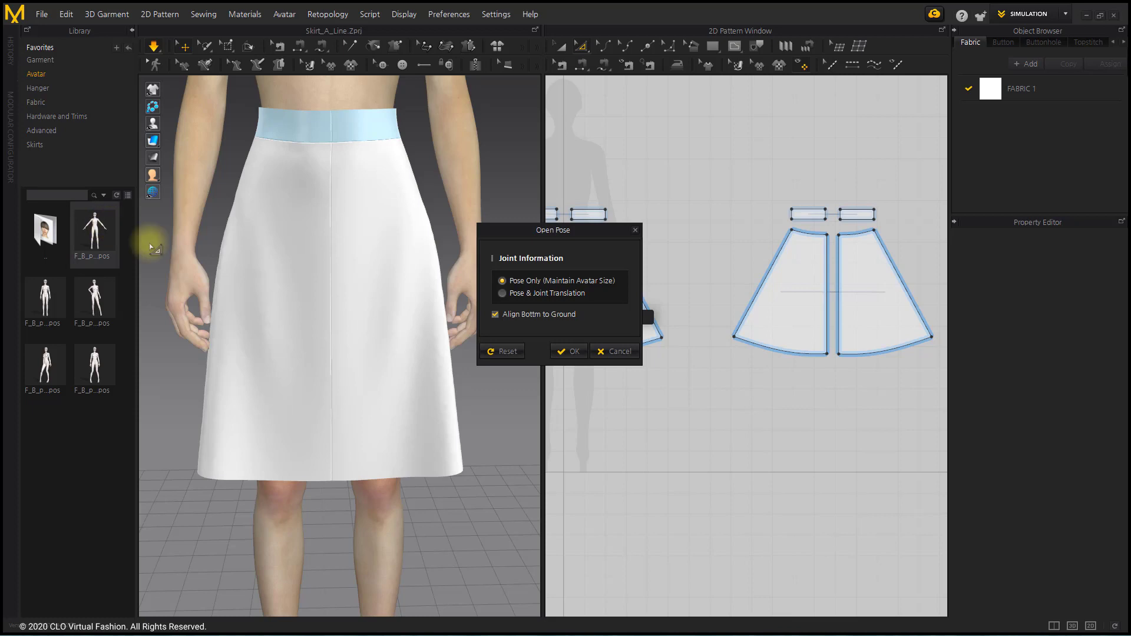
{"action": "left_click", "coordinate": [575, 349]}
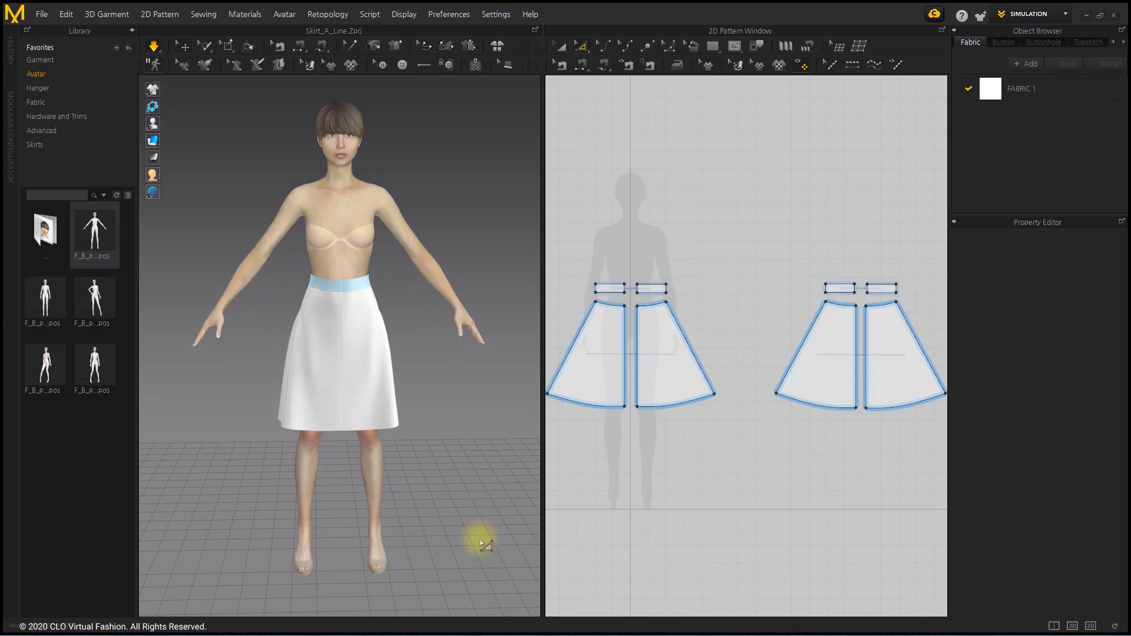
- Collapse the Library panel and orbit the 3D view to inspect the skirt from behind
{"action": "left_click", "coordinate": [132, 30]}
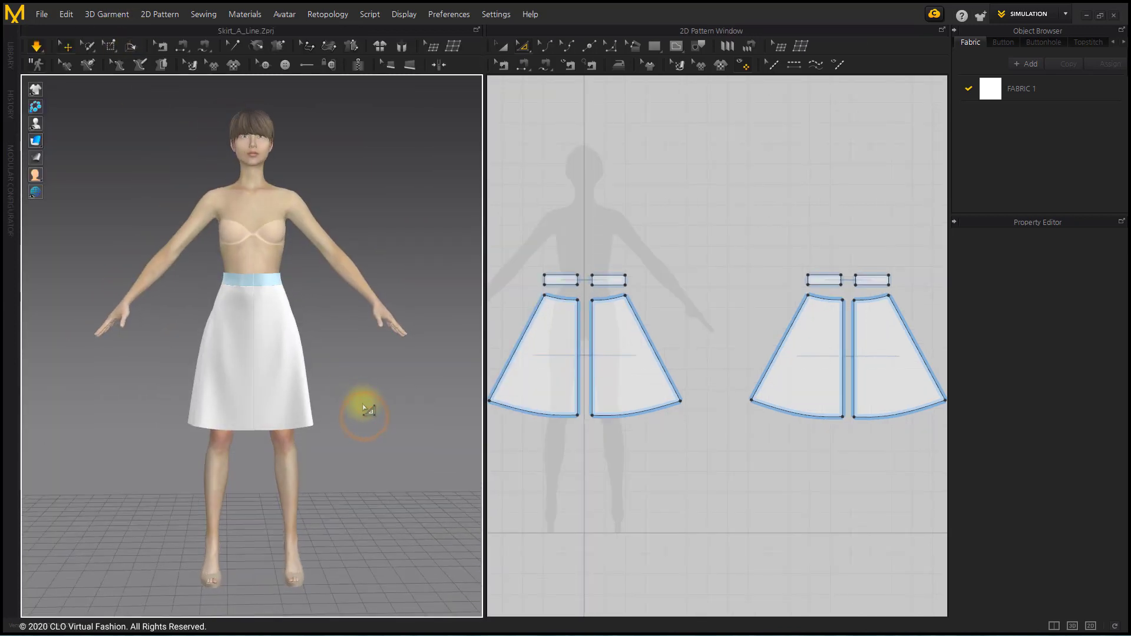
{"action": "scroll", "coordinate": [363, 416], "scroll_direction": "up", "scroll_amount": 3}
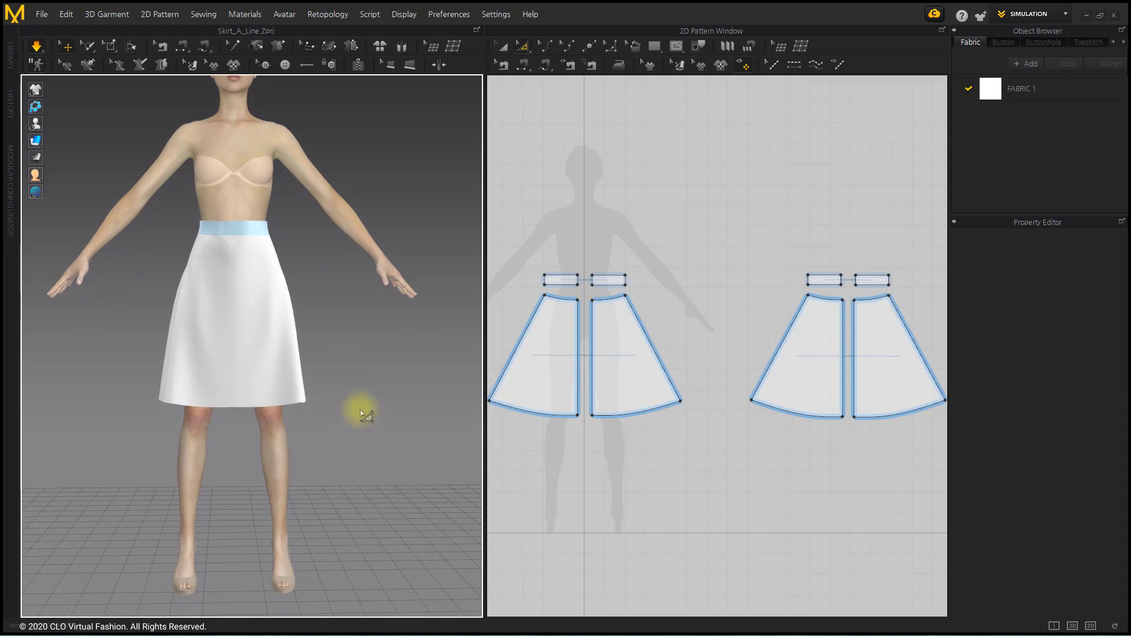
{"action": "mouse_move", "coordinate": [363, 416]}
{"action": "right_mouse_down"}
{"action": "mouse_move", "coordinate": [309, 402]}
{"action": "mouse_move", "coordinate": [94, 417]}
{"action": "mouse_move", "coordinate": [369, 420]}
{"action": "right_mouse_up"}
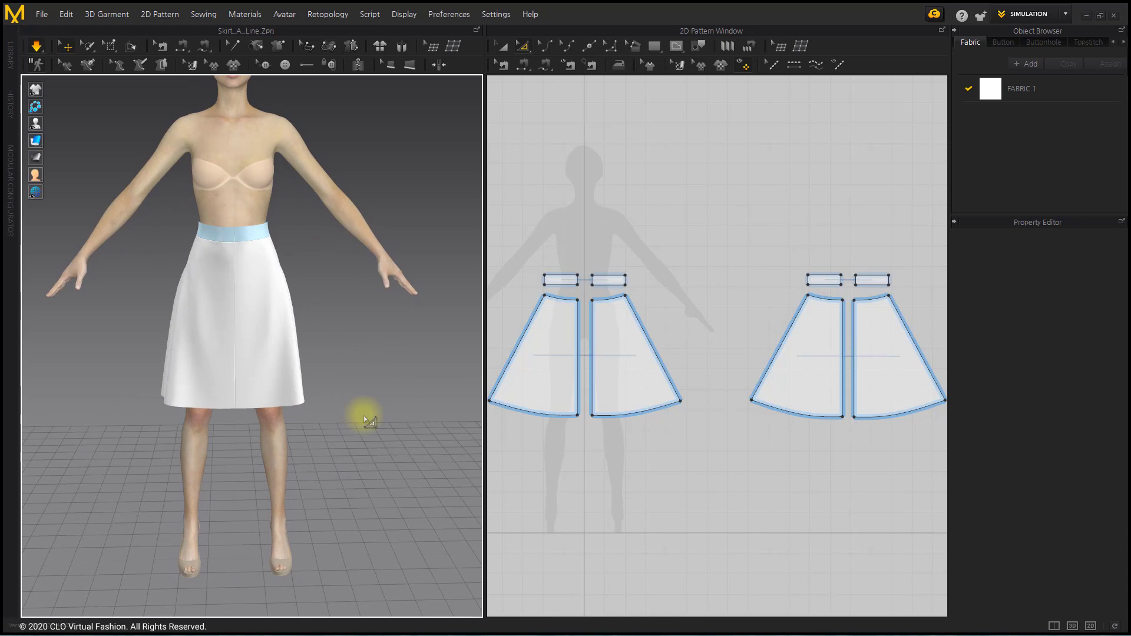
{"action": "scroll", "coordinate": [335, 399], "scroll_direction": "up", "scroll_amount": 3}
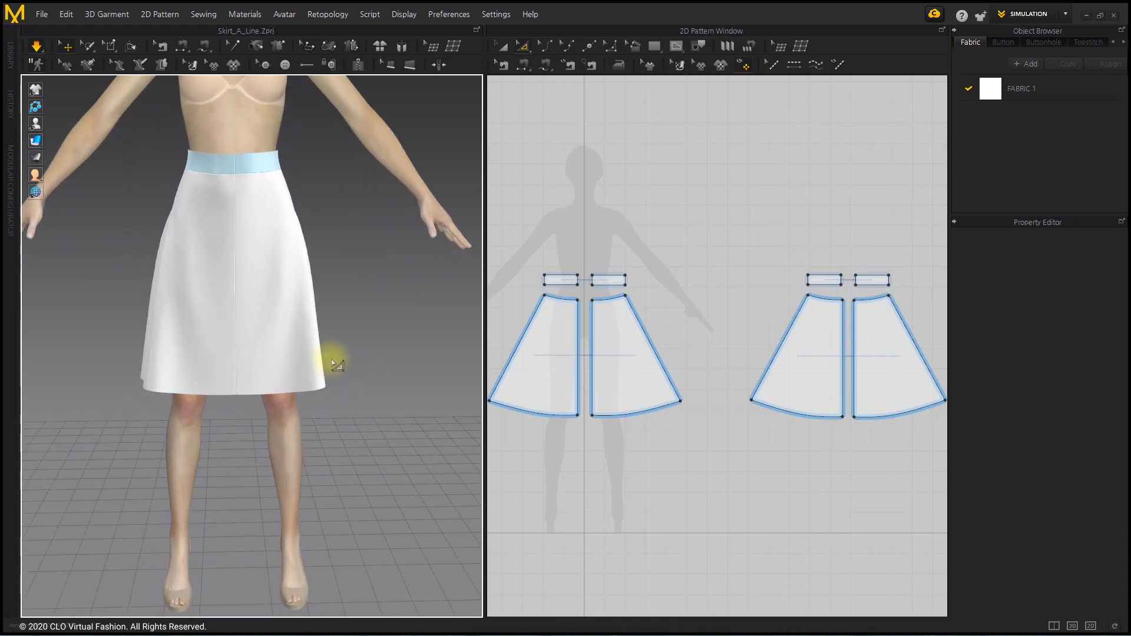
{"action": "right_click_drag", "start_coordinate": [642, 492], "coordinate": [633, 462]}
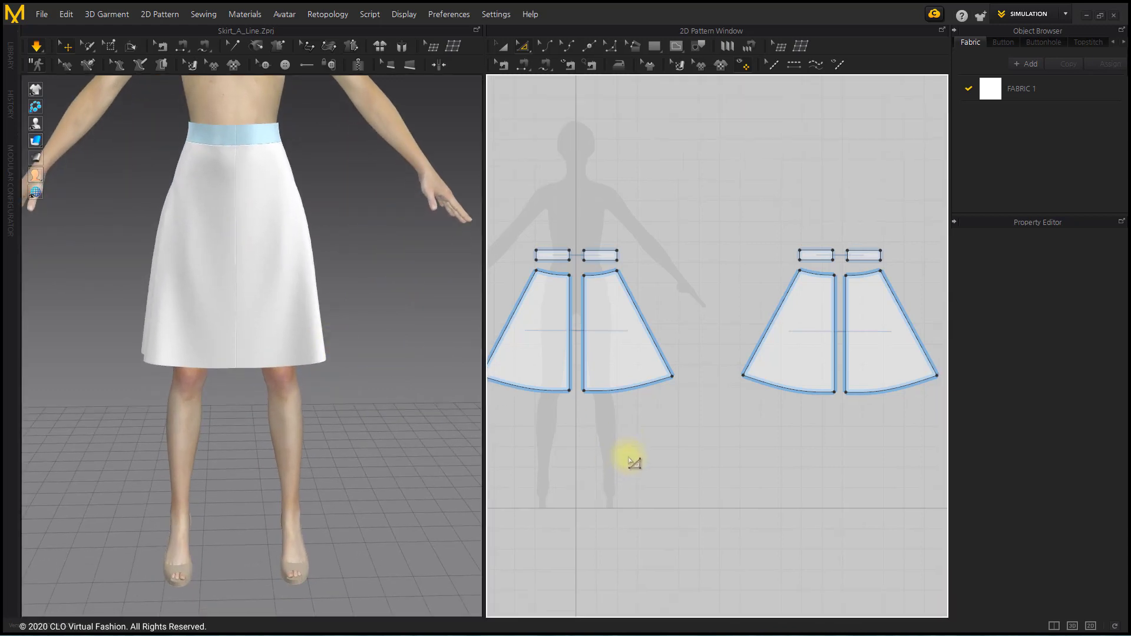
- Select the front piece's centre line to display segment lengths, showing side seams of 581.1
{"action": "left_click", "coordinate": [585, 319]}
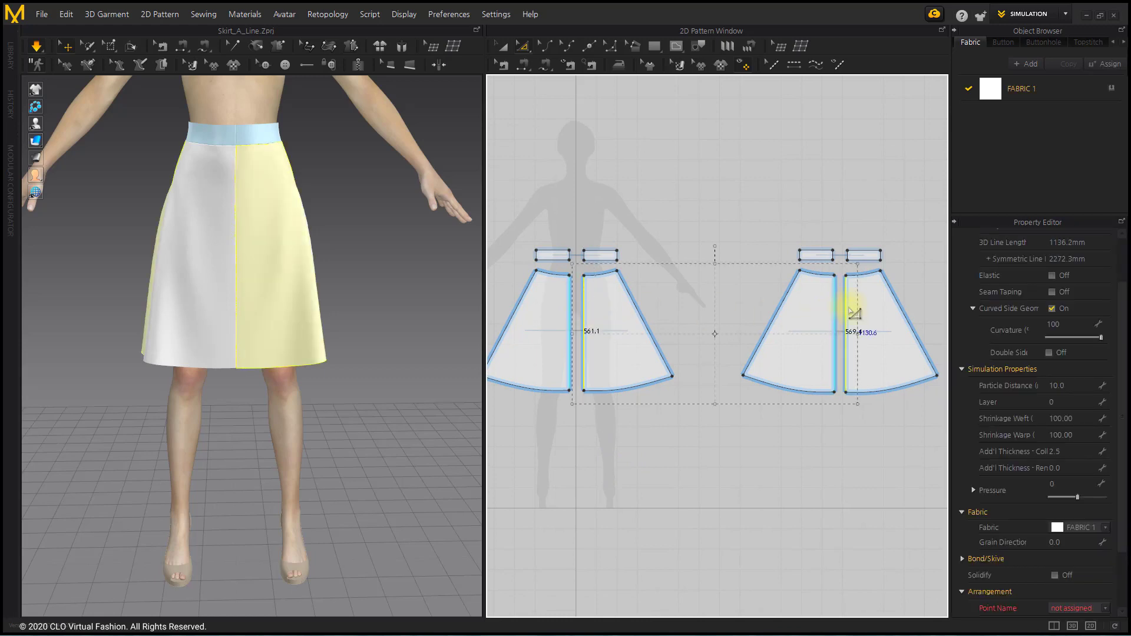
{"action": "left_click_drag", "start_coordinate": [850, 311], "coordinate": [851, 314]}
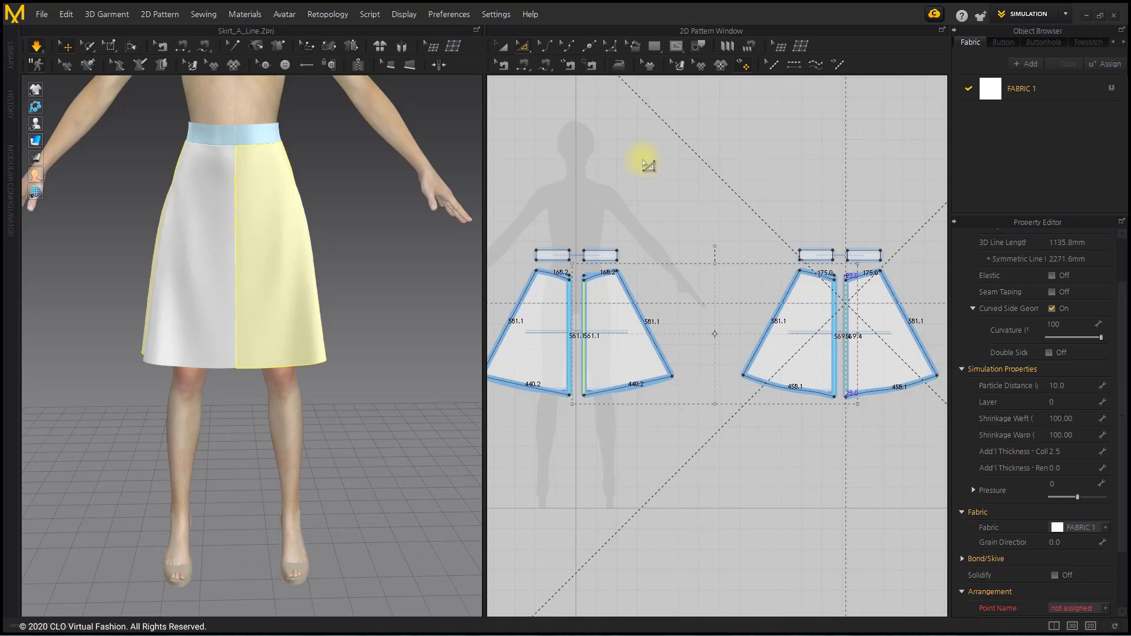
{"action": "left_click", "coordinate": [569, 45]}
- Lower the front piece's waist curve and bow its hem downward
{"action": "scroll", "coordinate": [610, 258], "scroll_direction": "up", "scroll_amount": 2}
{"action": "scroll", "coordinate": [610, 258], "scroll_direction": "up", "scroll_amount": 5}
{"action": "left_click_drag", "start_coordinate": [628, 236], "coordinate": [639, 248]}
{"action": "scroll", "coordinate": [692, 450], "scroll_direction": "down", "scroll_amount": 5}
{"action": "left_click_drag", "start_coordinate": [681, 423], "coordinate": [753, 424]}
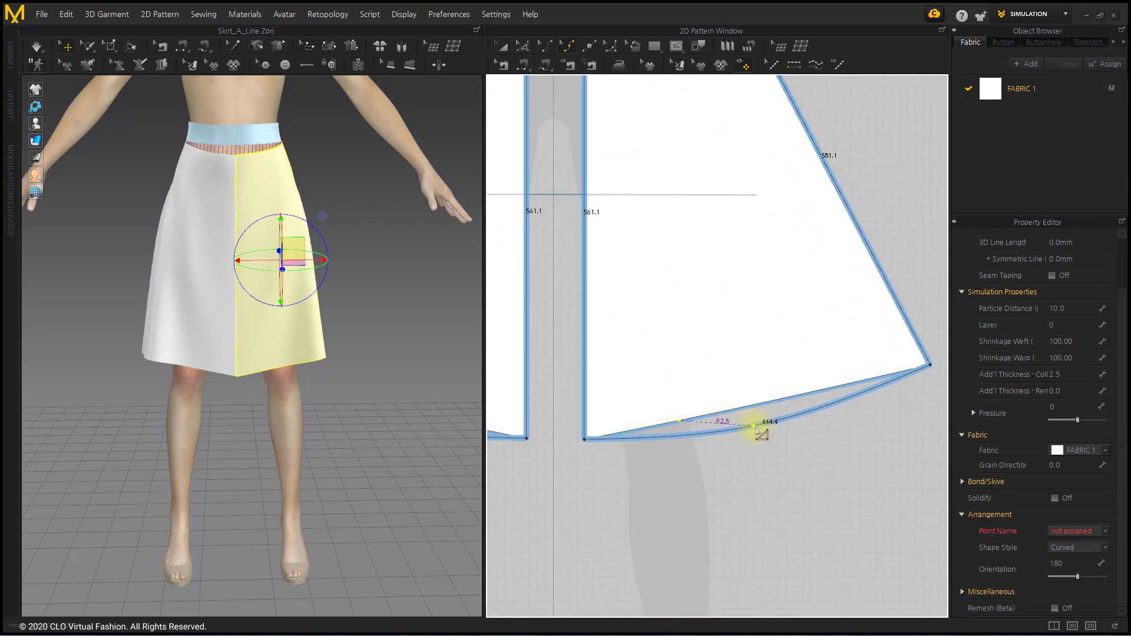
{"action": "left_click_drag", "start_coordinate": [802, 466], "coordinate": [808, 462]}
{"action": "right_click_drag", "start_coordinate": [808, 461], "coordinate": [656, 446]}
- Curve the back piece's waistline downward and deepen its curved hem
{"action": "right_click_drag", "start_coordinate": [429, 412], "coordinate": [413, 389]}
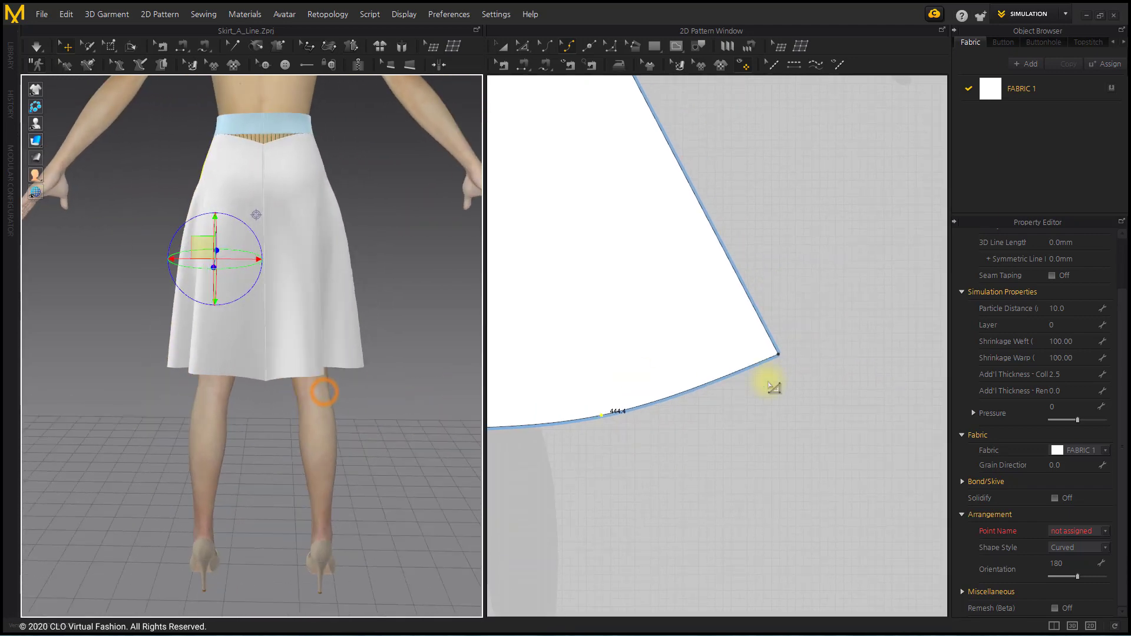
{"action": "scroll", "coordinate": [632, 404], "scroll_direction": "down", "scroll_amount": 4}
{"action": "right_click_drag", "start_coordinate": [631, 404], "coordinate": [752, 391]}
{"action": "scroll", "coordinate": [724, 312], "scroll_direction": "up", "scroll_amount": 3}
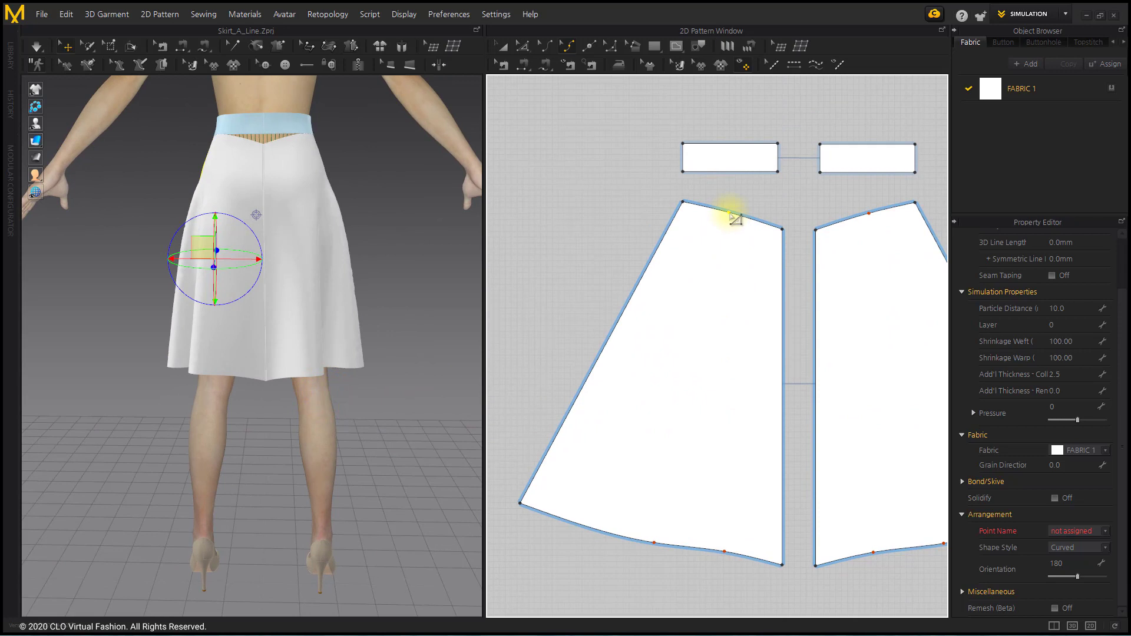
{"action": "left_click_drag", "start_coordinate": [736, 221], "coordinate": [736, 227]}
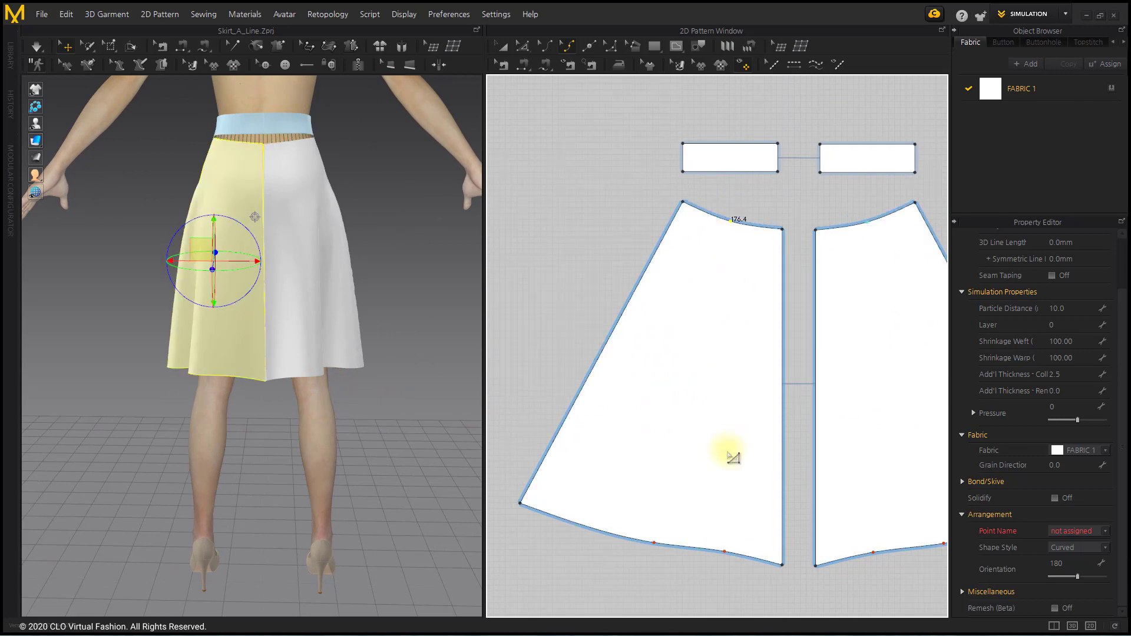
{"action": "right_click_drag", "start_coordinate": [732, 455], "coordinate": [787, 324]}
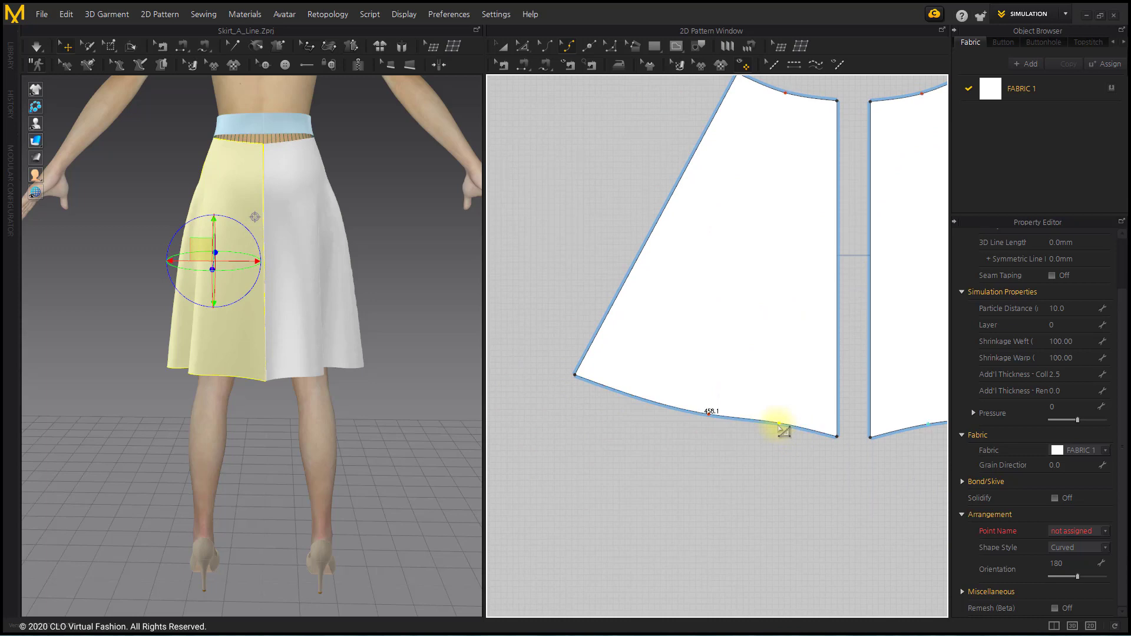
{"action": "mouse_move", "coordinate": [709, 417]}
{"action": "left_mouse_down"}
{"action": "mouse_move", "coordinate": [698, 421]}
{"action": "mouse_move", "coordinate": [704, 430]}
{"action": "left_mouse_up"}
- Re-simulate the reshaped skirt on the avatar
{"action": "left_click", "coordinate": [413, 535]}
{"action": "right_click_drag", "start_coordinate": [197, 442], "coordinate": [336, 433]}
{"action": "left_click", "coordinate": [36, 46]}
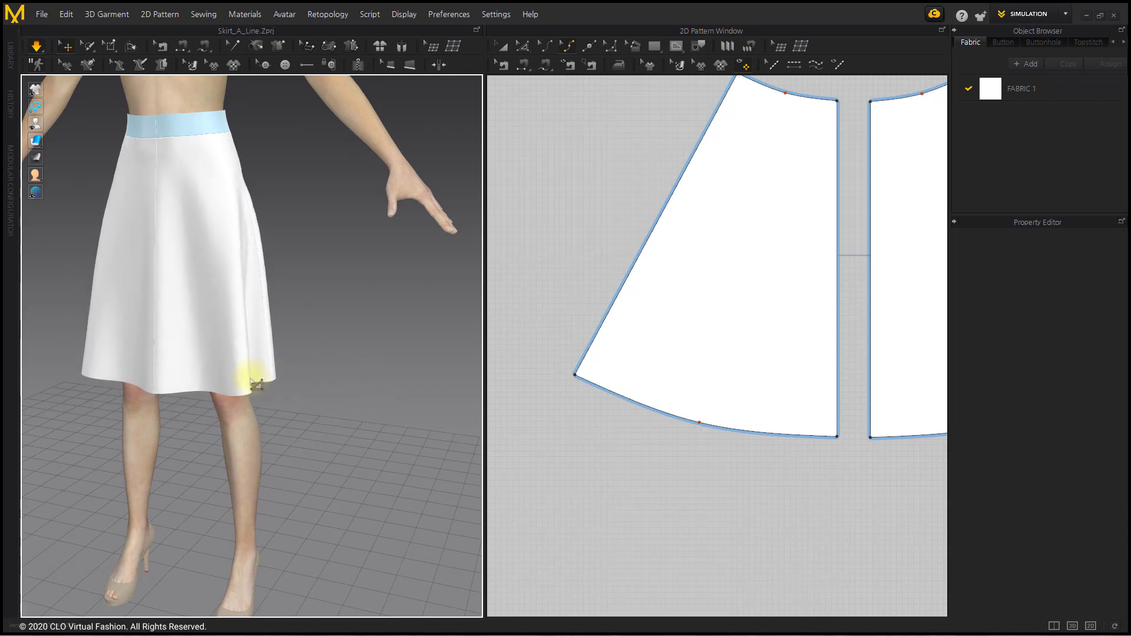
- Turn the 3D view to the avatar's front, fit all skirt pieces in 2D, and pick Edit Sewing
{"action": "right_click_drag", "start_coordinate": [253, 384], "coordinate": [313, 391]}
{"action": "right_click_drag", "start_coordinate": [160, 316], "coordinate": [259, 406]}
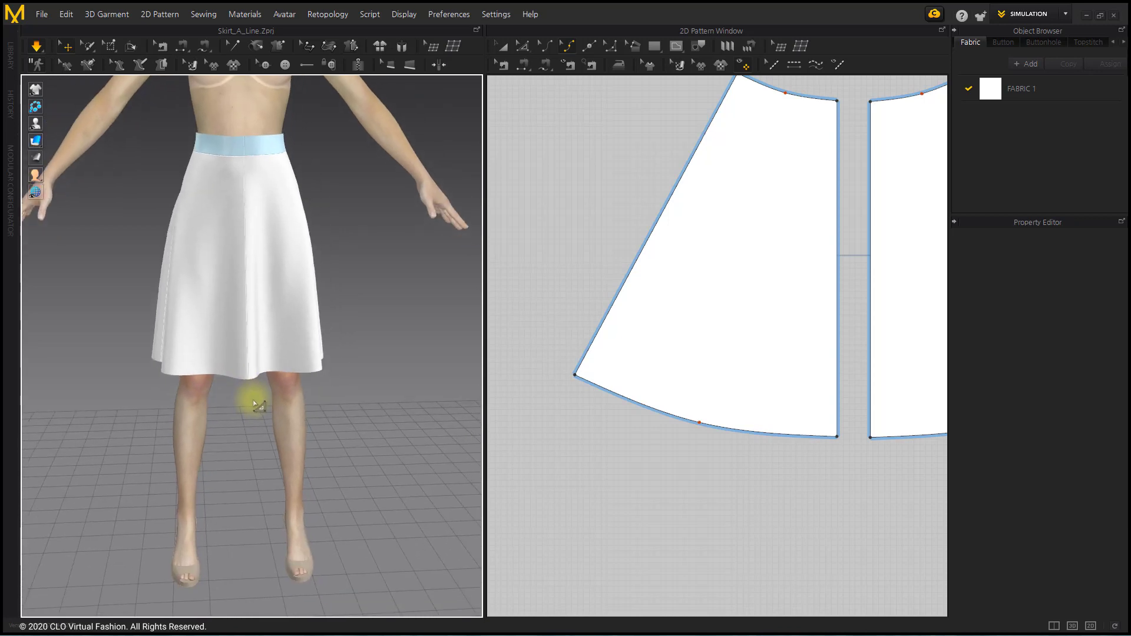
{"action": "scroll", "coordinate": [651, 410], "scroll_direction": "down", "scroll_amount": 3}
{"action": "right_click_drag", "start_coordinate": [725, 404], "coordinate": [753, 373]}
{"action": "scroll", "coordinate": [642, 170], "scroll_direction": "up", "scroll_amount": 3}
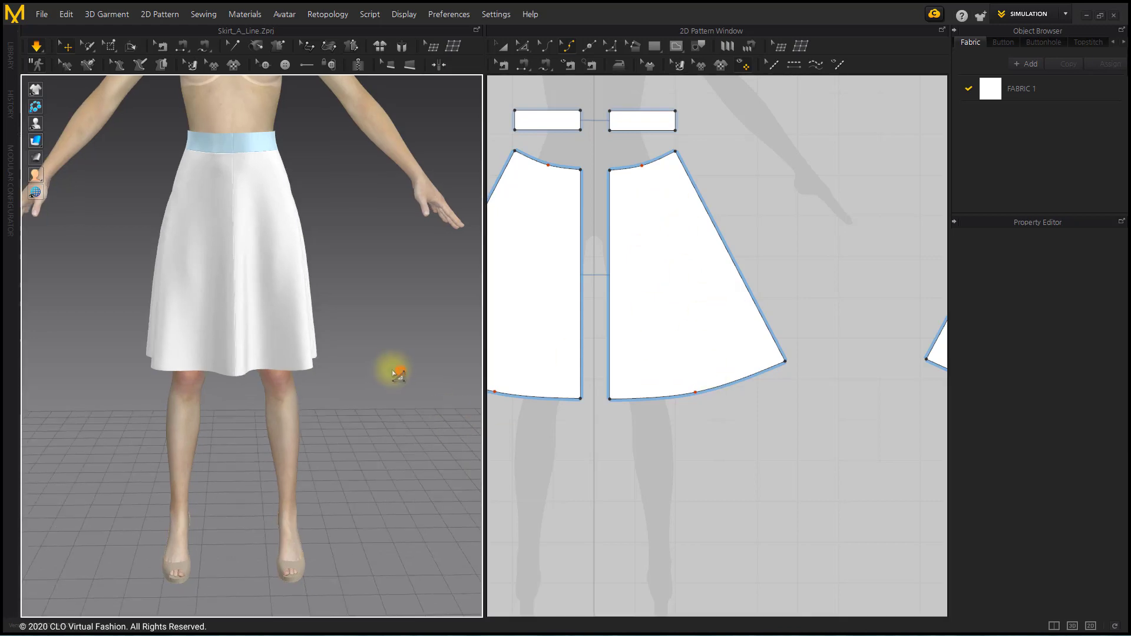
{"action": "left_click", "coordinate": [546, 64]}
- Rotate both front skirt pieces' side edges outward to widen their hems
{"action": "scroll", "coordinate": [719, 235], "scroll_direction": "down", "scroll_amount": 3}
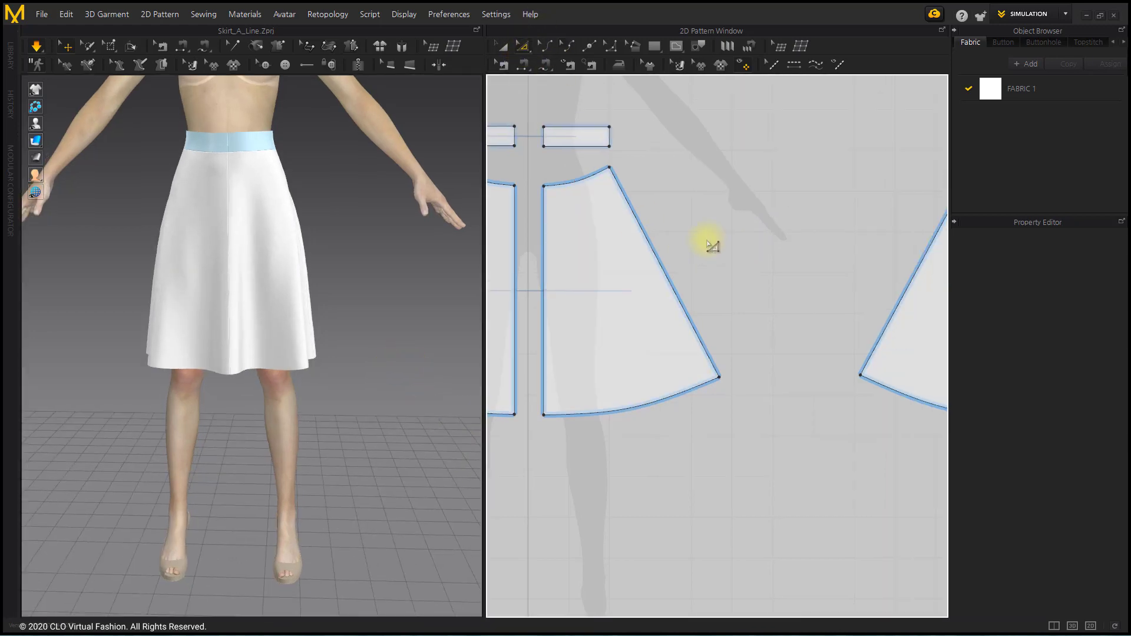
{"action": "right_click_drag", "start_coordinate": [711, 249], "coordinate": [703, 228]}
{"action": "left_click", "coordinate": [634, 247]}
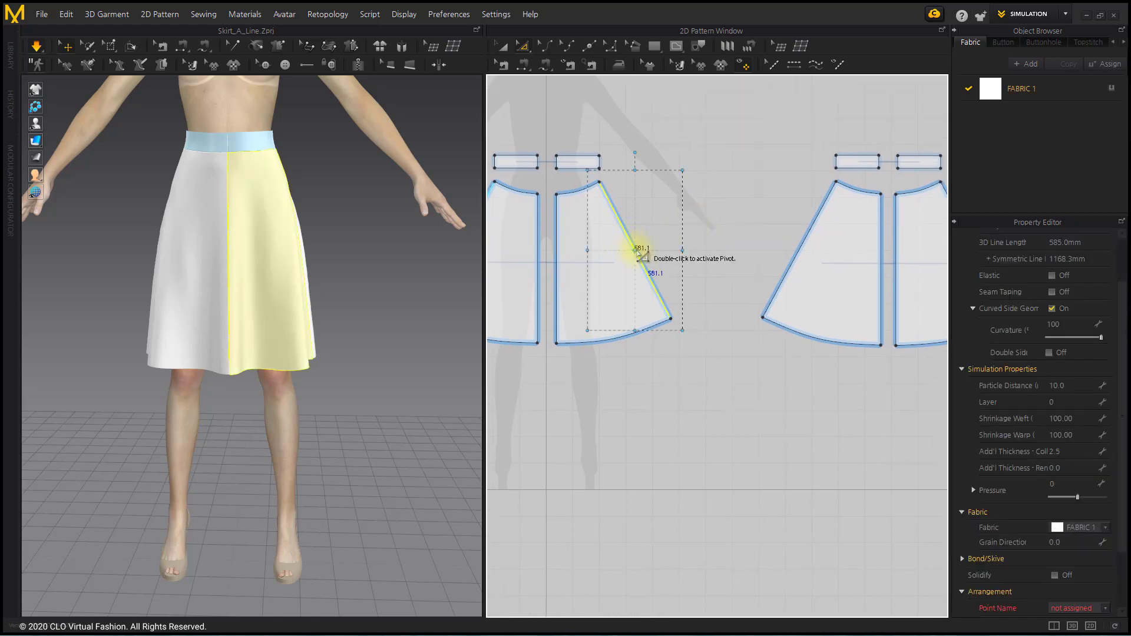
{"action": "left_click_drag", "start_coordinate": [642, 157], "coordinate": [628, 156]}
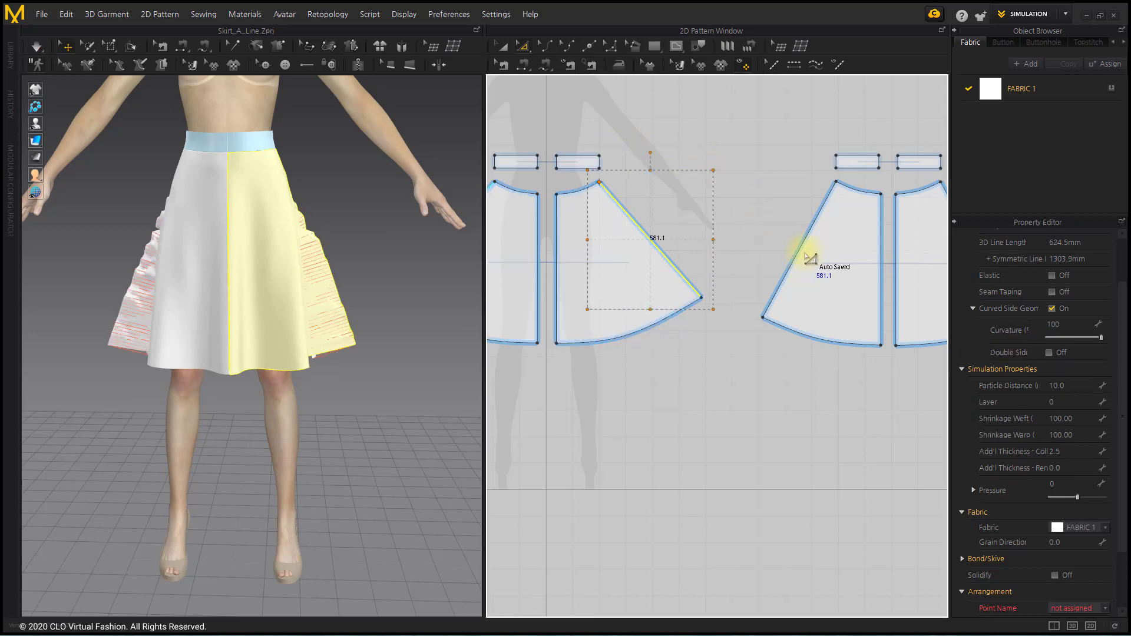
{"action": "left_click", "coordinate": [805, 256]}
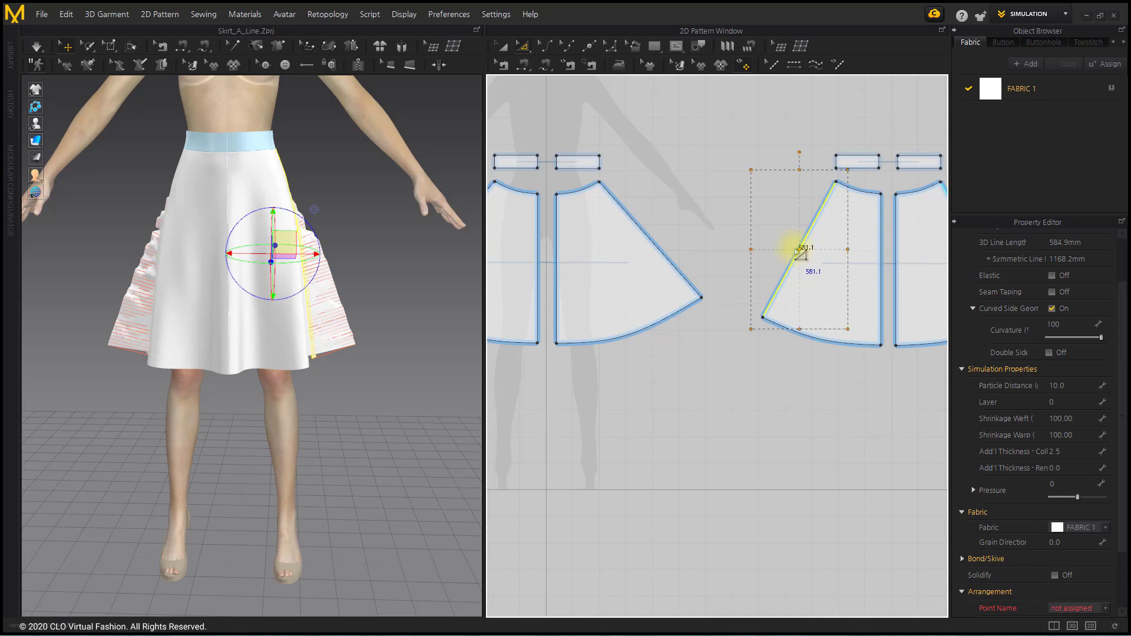
{"action": "left_click_drag", "start_coordinate": [800, 155], "coordinate": [813, 177]}
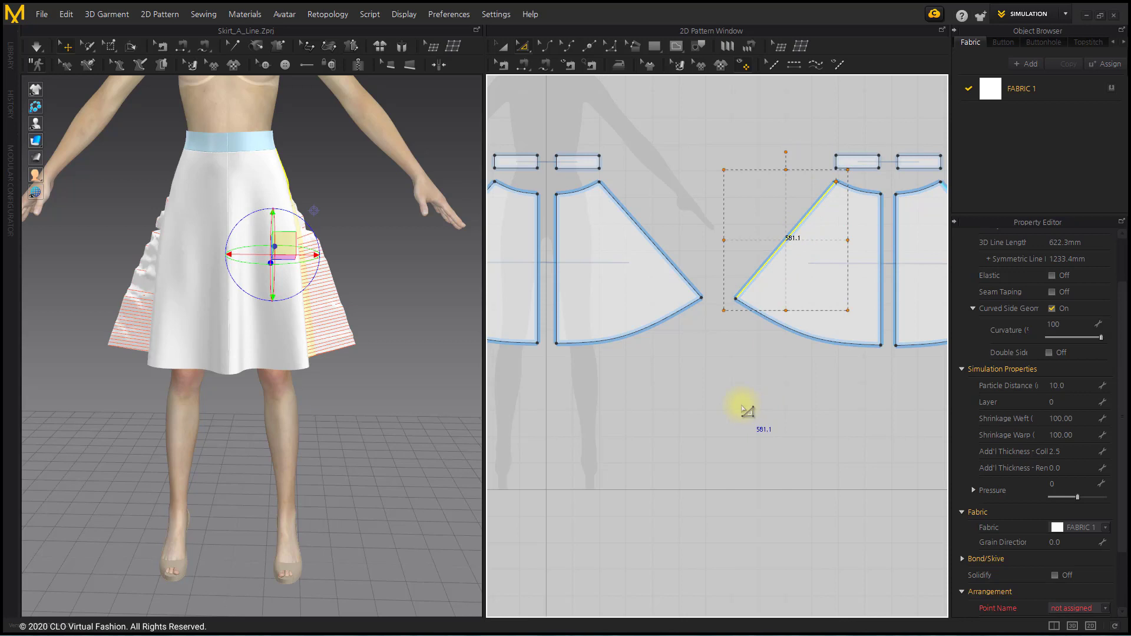
{"action": "left_click", "coordinate": [750, 405]}
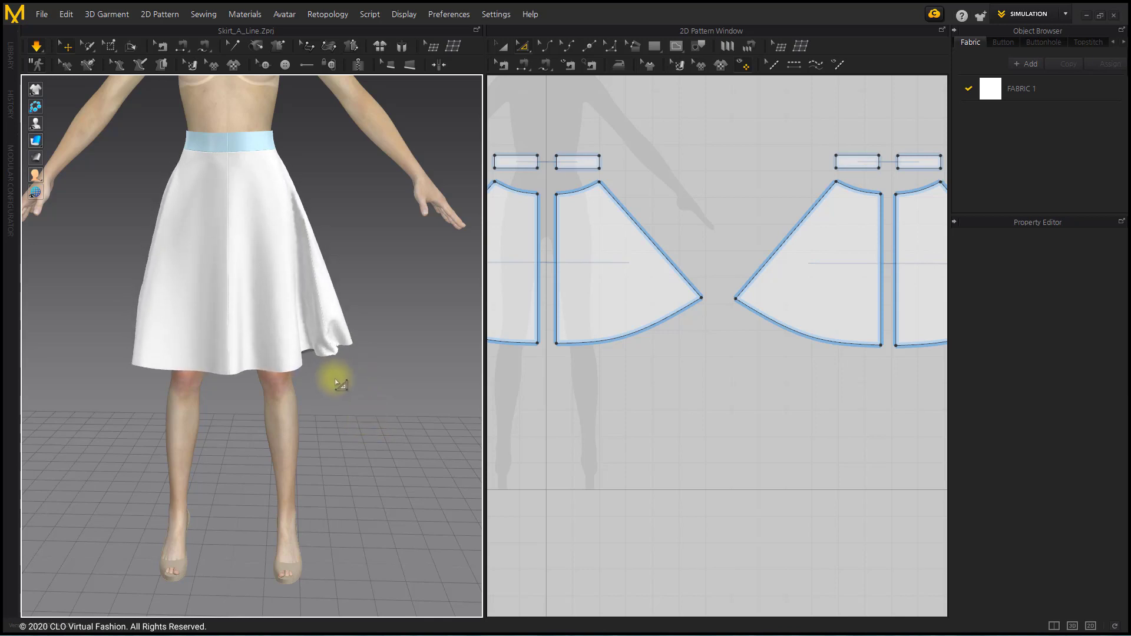
- Enlarge the pattern window relative to the 3D view and stop the simulation
{"action": "right_click_drag", "start_coordinate": [728, 387], "coordinate": [689, 395]}
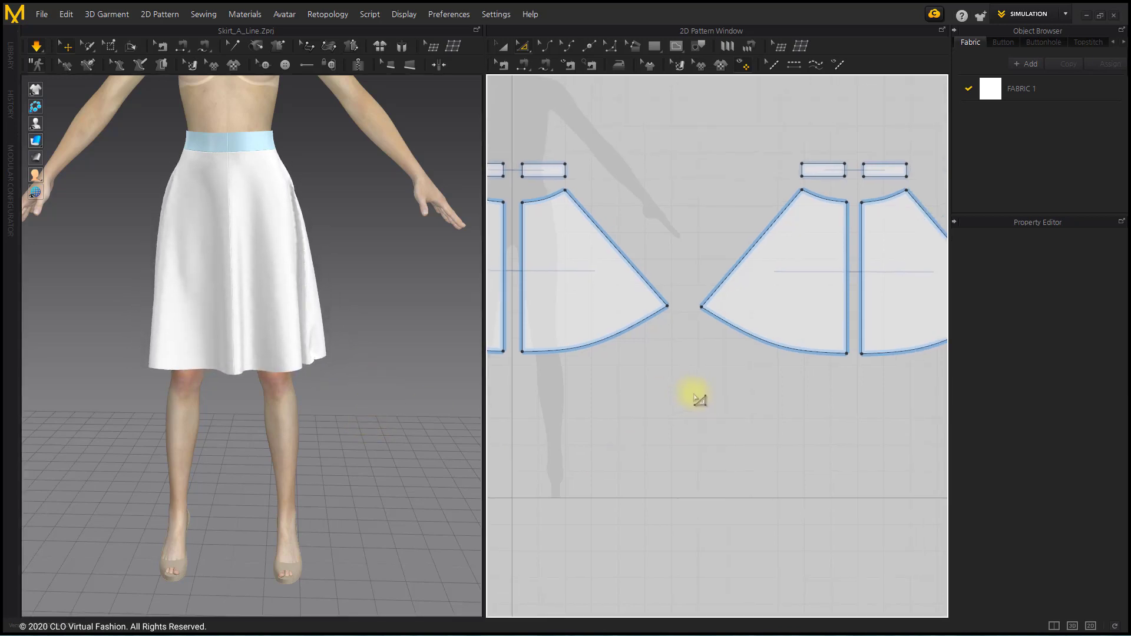
{"action": "mouse_move", "coordinate": [191, 377]}
{"action": "right_mouse_down"}
{"action": "mouse_move", "coordinate": [263, 394]}
{"action": "mouse_move", "coordinate": [362, 376]}
{"action": "mouse_move", "coordinate": [472, 384]}
{"action": "mouse_move", "coordinate": [264, 398]}
{"action": "mouse_move", "coordinate": [197, 374]}
{"action": "right_mouse_up"}
{"action": "scroll", "coordinate": [707, 447], "scroll_direction": "down", "scroll_amount": 3}
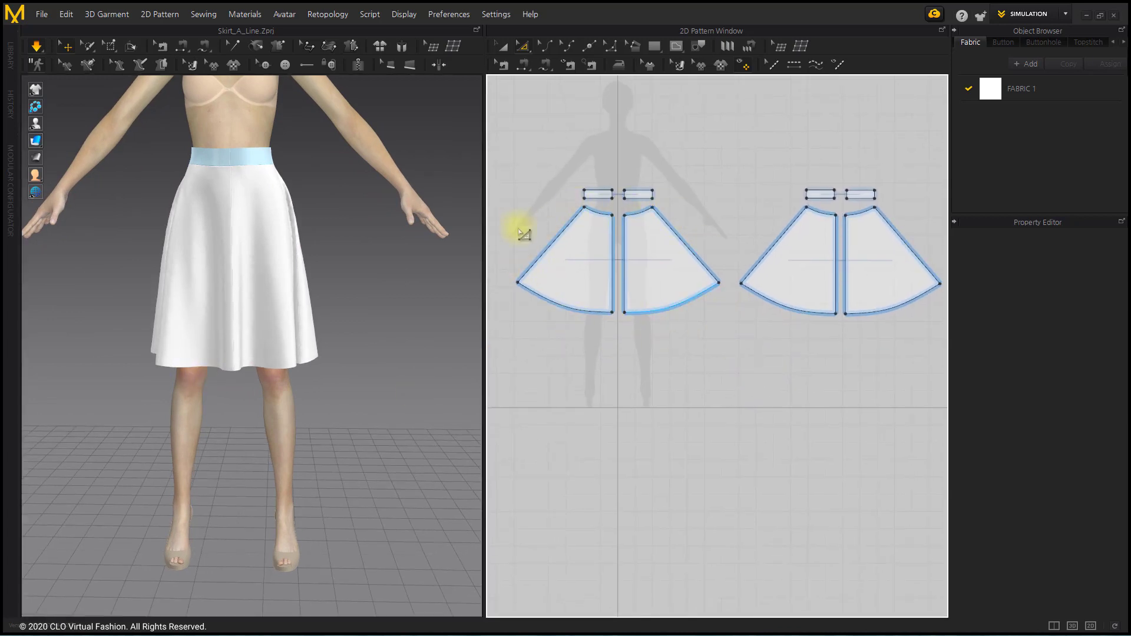
{"action": "left_click_drag", "start_coordinate": [489, 238], "coordinate": [232, 345]}
{"action": "left_click", "coordinate": [36, 46]}
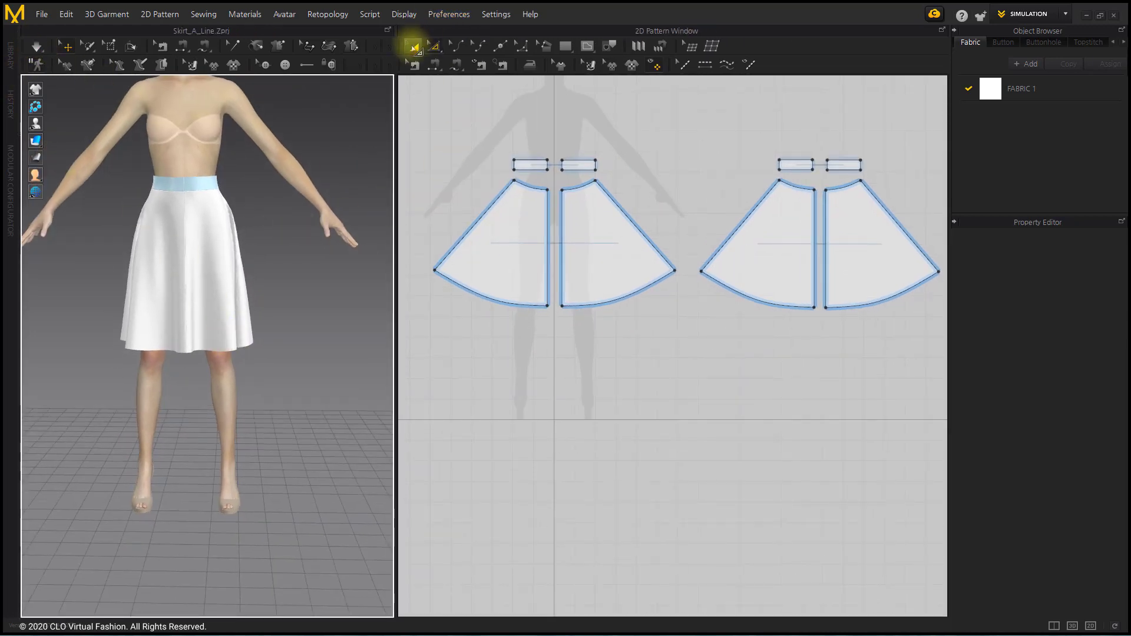
{"action": "left_click", "coordinate": [433, 46]}
- Shorten the right front piece's side seam to 560 mm, anchored at its end
{"action": "left_click", "coordinate": [460, 65]}
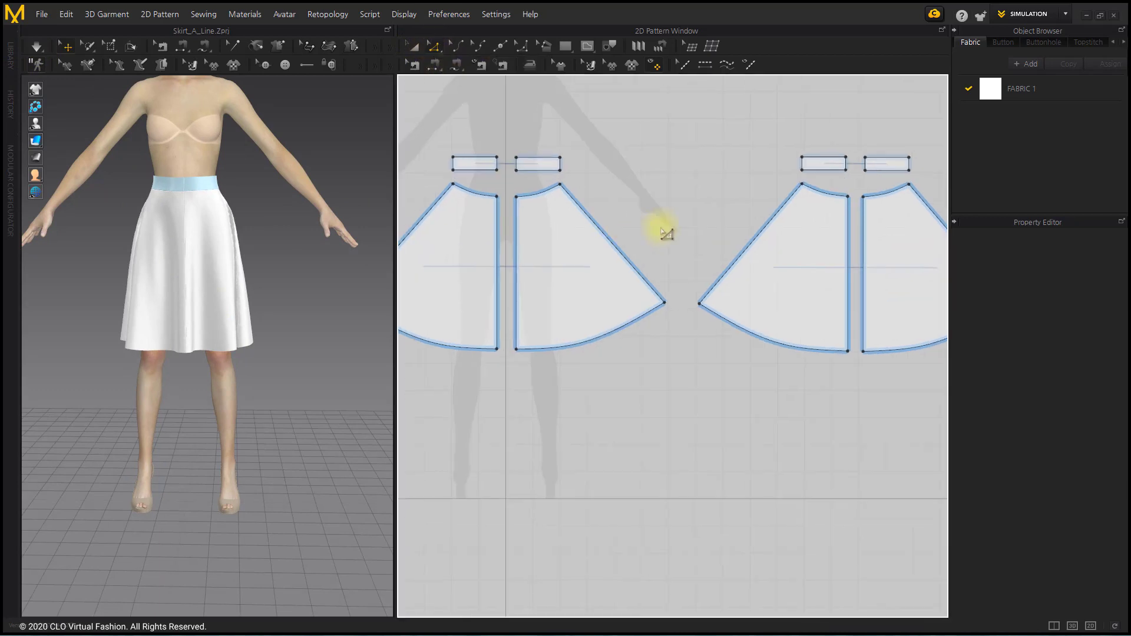
{"action": "scroll", "coordinate": [592, 227], "scroll_direction": "up", "scroll_amount": 2}
{"action": "left_click", "coordinate": [555, 230]}
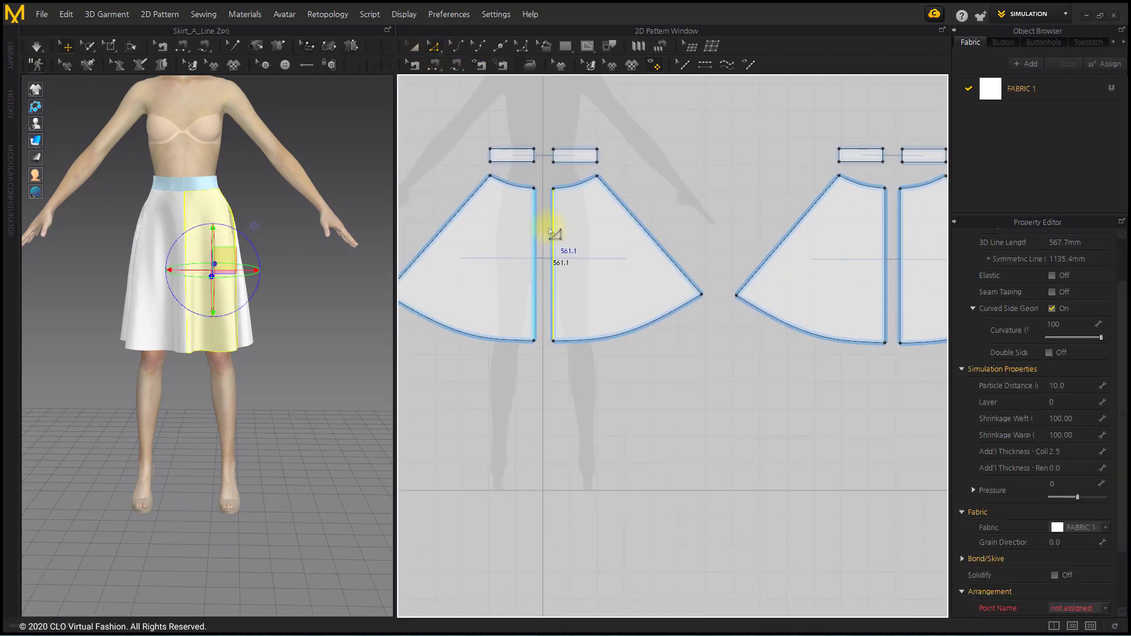
{"action": "right_click", "coordinate": [556, 234]}
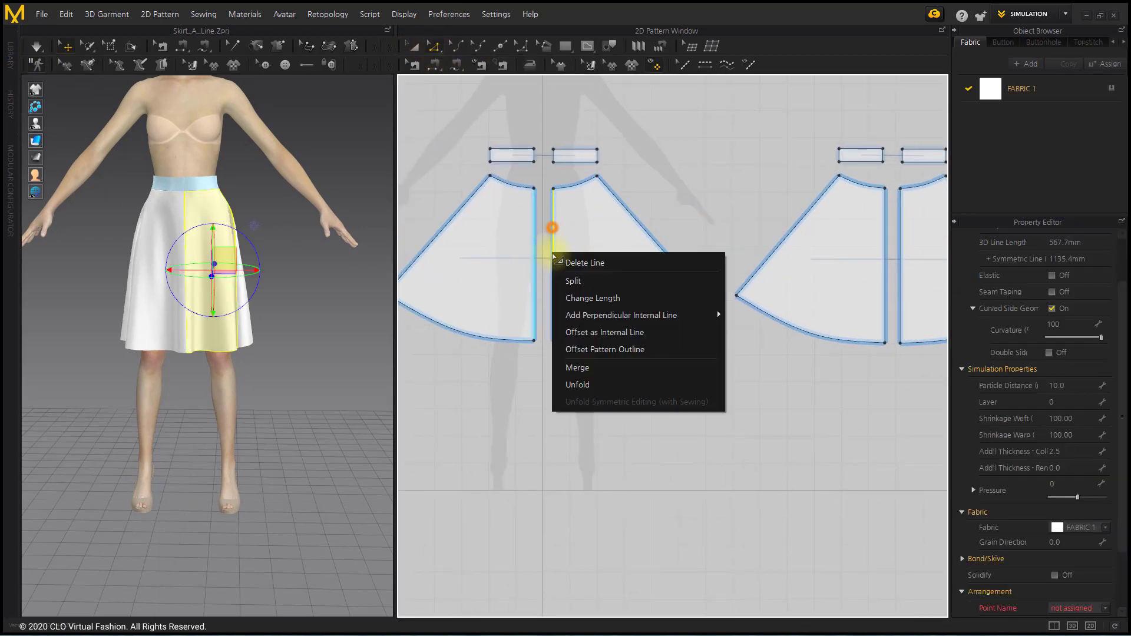
{"action": "left_click", "coordinate": [646, 296]}
{"action": "left_click_drag", "start_coordinate": [568, 230], "coordinate": [714, 292]}
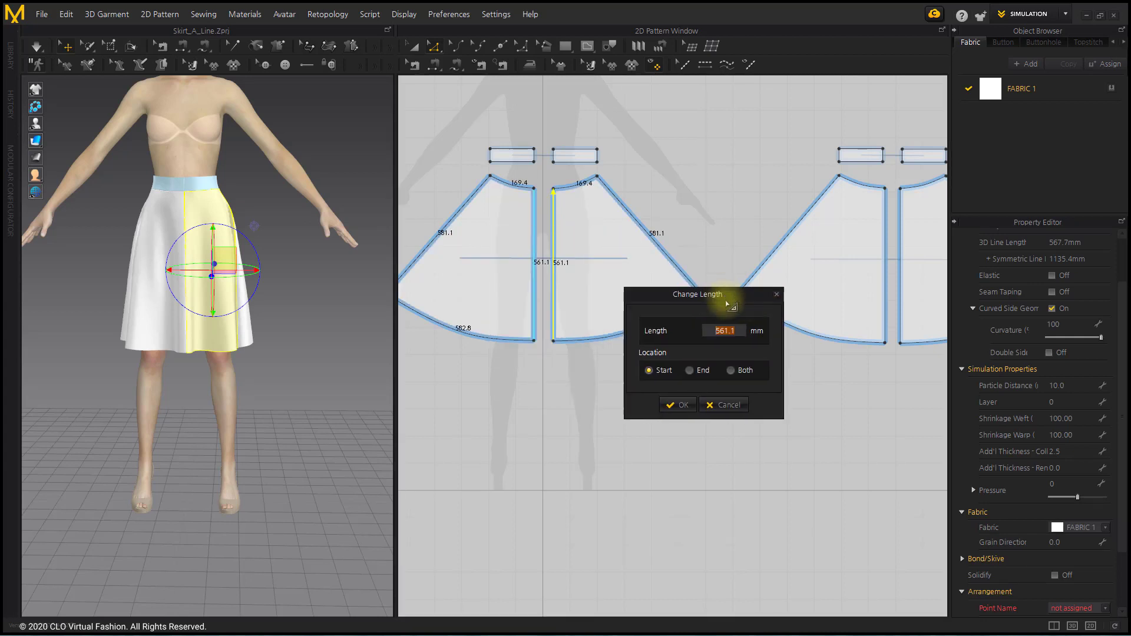
{"action": "left_click", "coordinate": [690, 371]}
{"action": "left_click_drag", "start_coordinate": [749, 335], "coordinate": [712, 329]}
{"action": "type", "text": "560"}
{"action": "key", "text": "Return"}
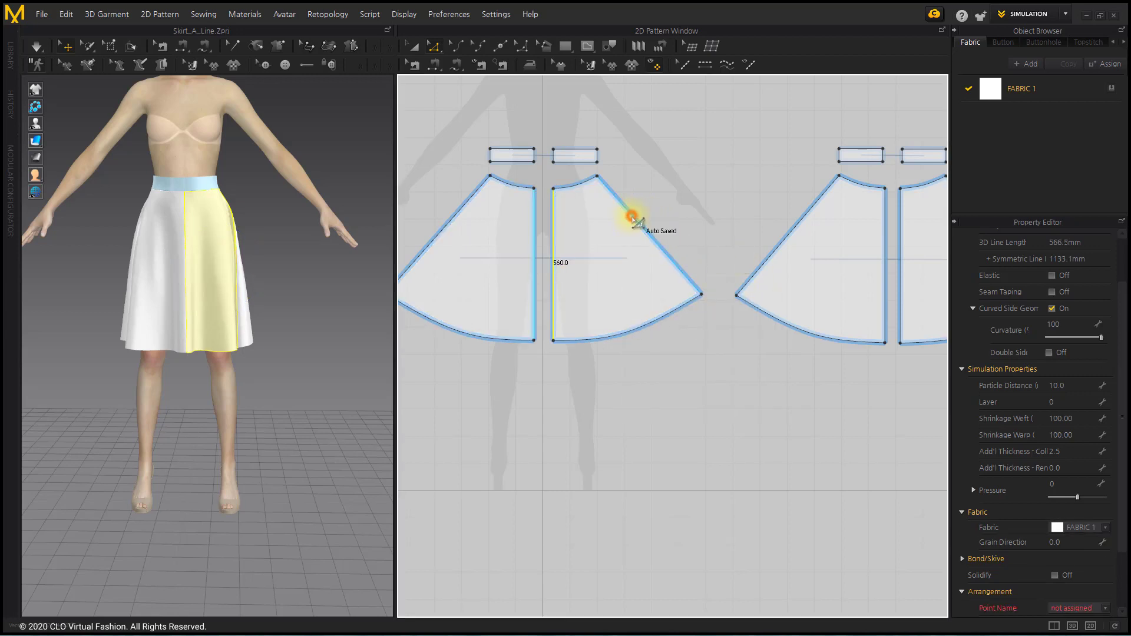
- Set the next two side seams to 560 mm as well
{"action": "right_click", "coordinate": [632, 217]}
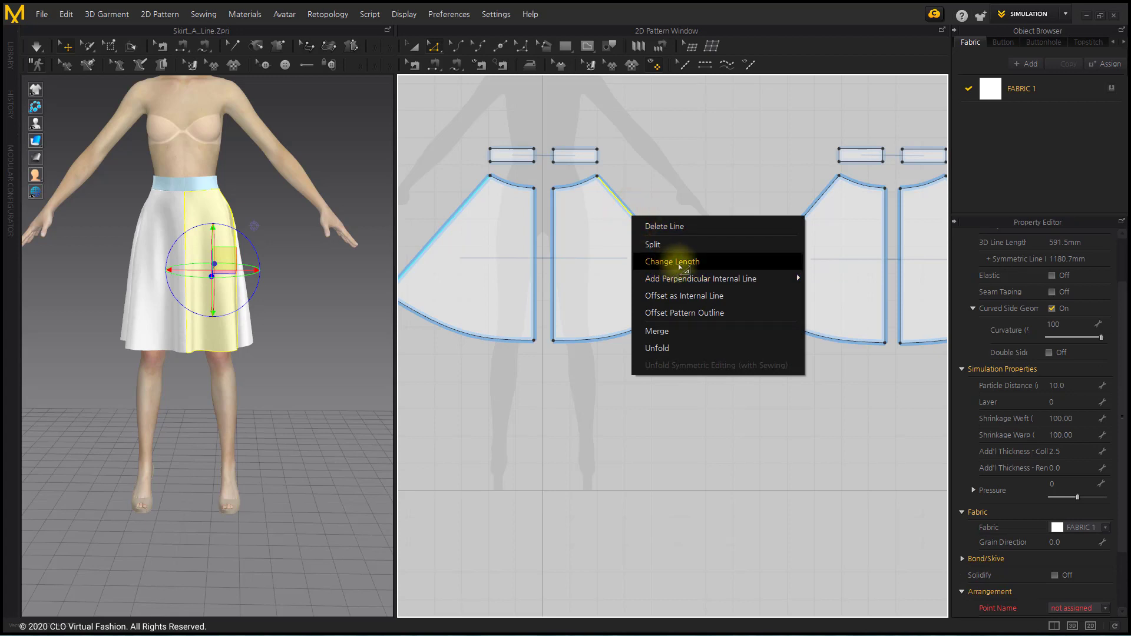
{"action": "left_click", "coordinate": [672, 263]}
{"action": "type", "text": "560"}
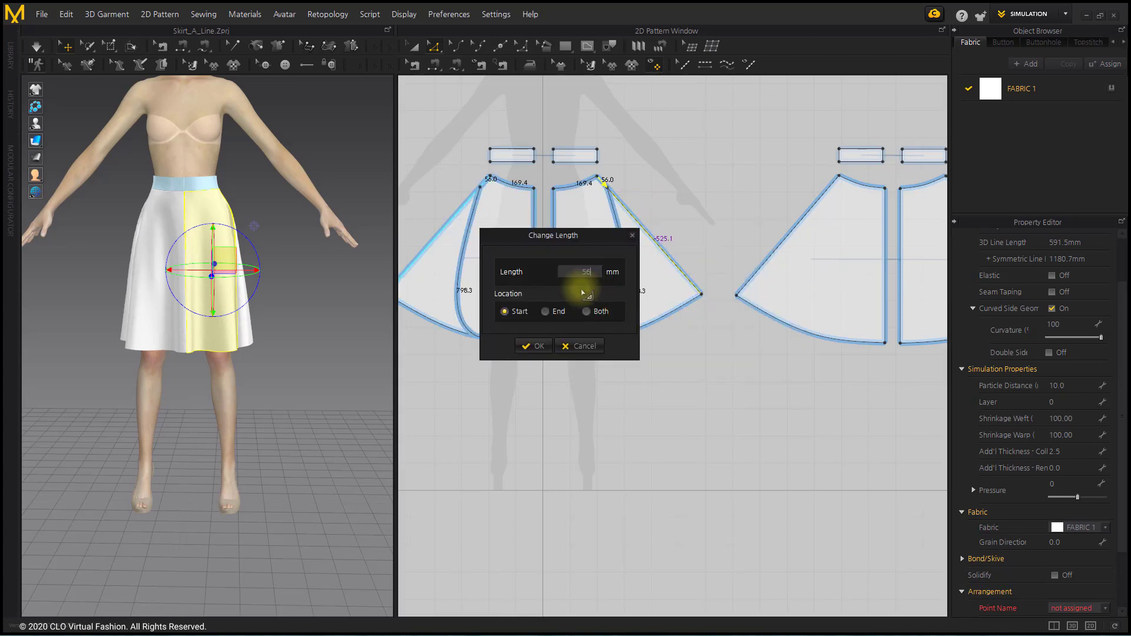
{"action": "left_click", "coordinate": [534, 346]}
{"action": "right_click", "coordinate": [822, 207]}
{"action": "left_click", "coordinate": [856, 249]}
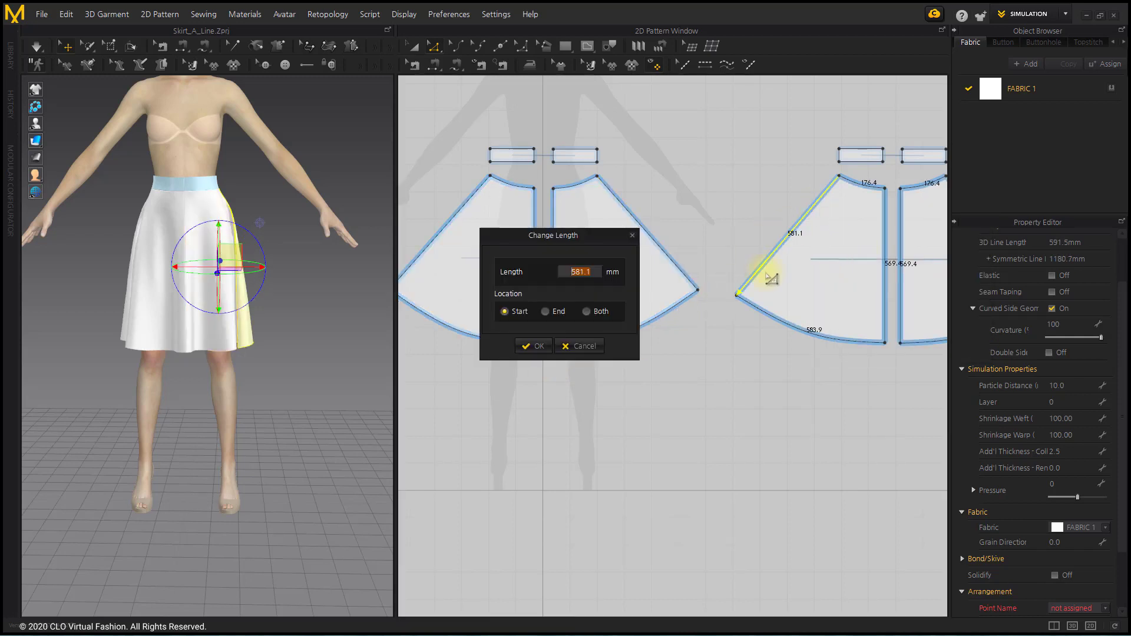
{"action": "type", "text": "560"}
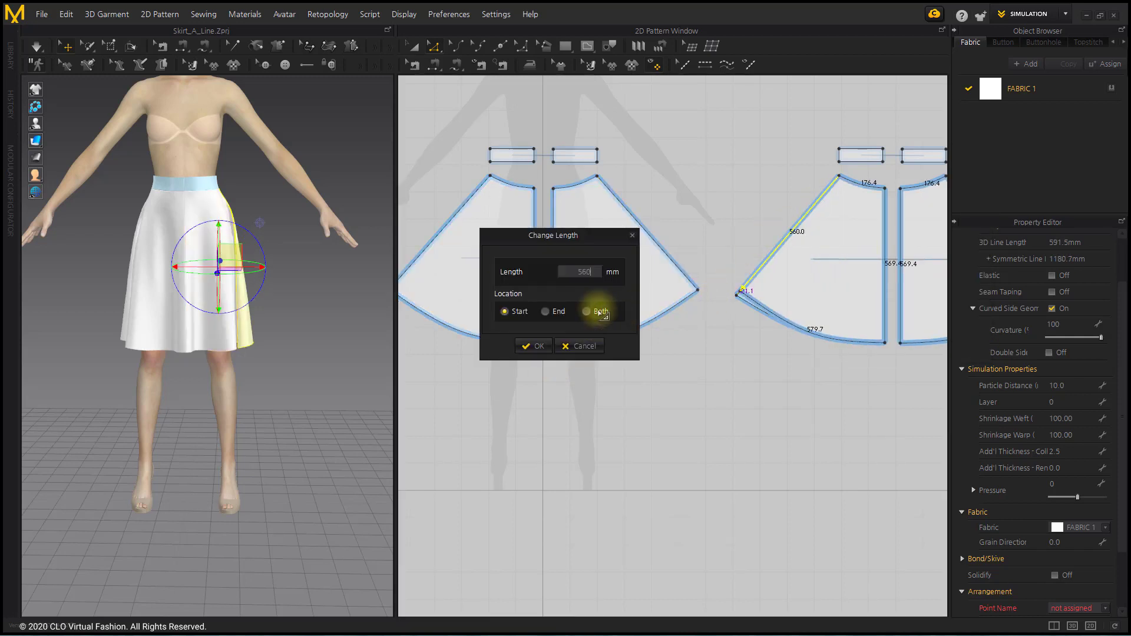
{"action": "key", "text": "Return"}
{"action": "left_click", "coordinate": [746, 189]}
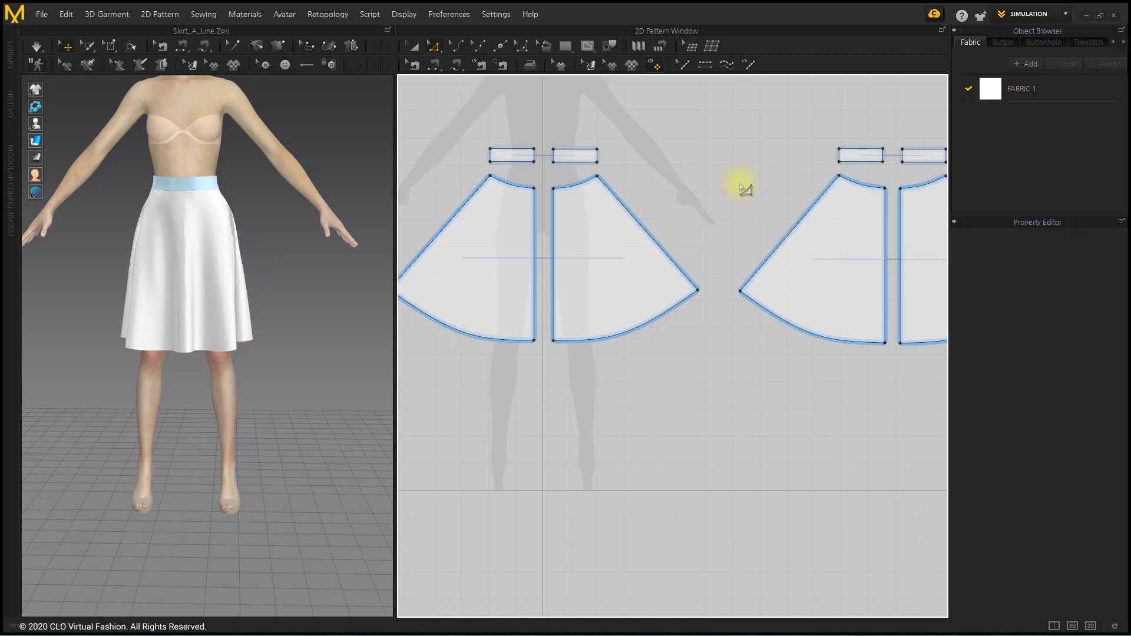
{"action": "middle_click_drag", "start_coordinate": [745, 188], "coordinate": [738, 193]}
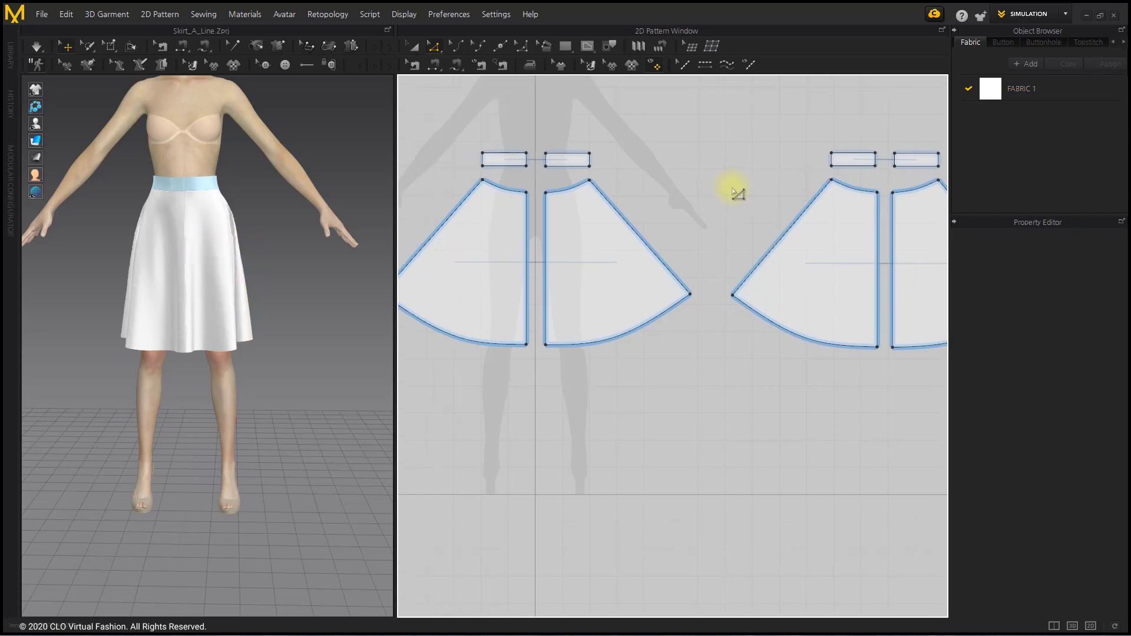
- Change the last side seam to 560 mm at its end and start the draping simulation
{"action": "right_click", "coordinate": [879, 248]}
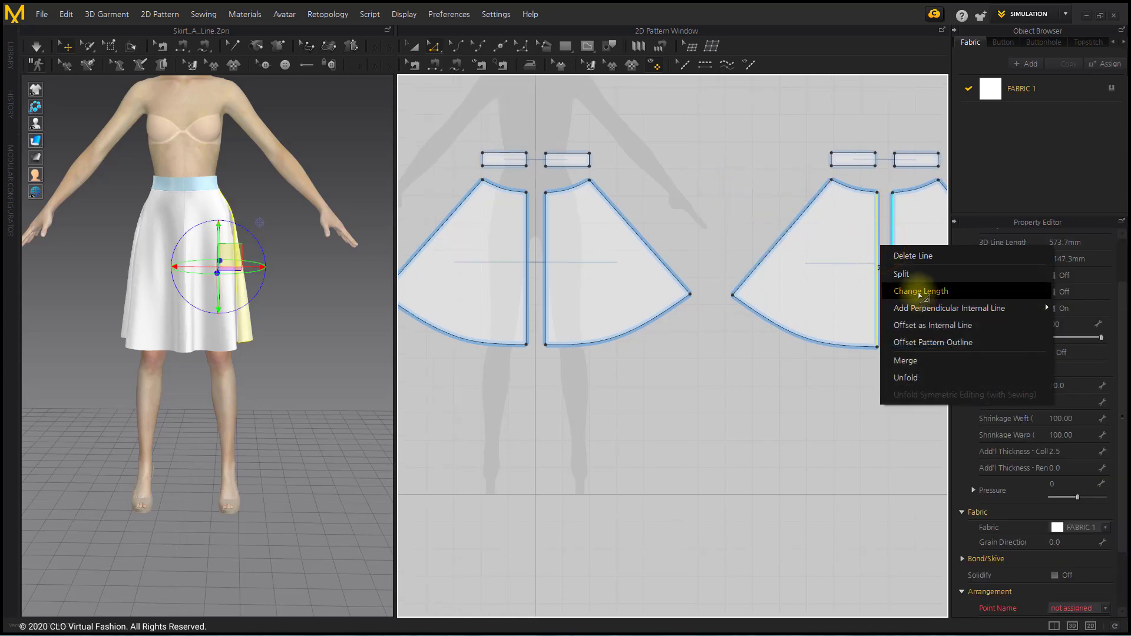
{"action": "left_click", "coordinate": [898, 290]}
{"action": "left_click", "coordinate": [545, 311]}
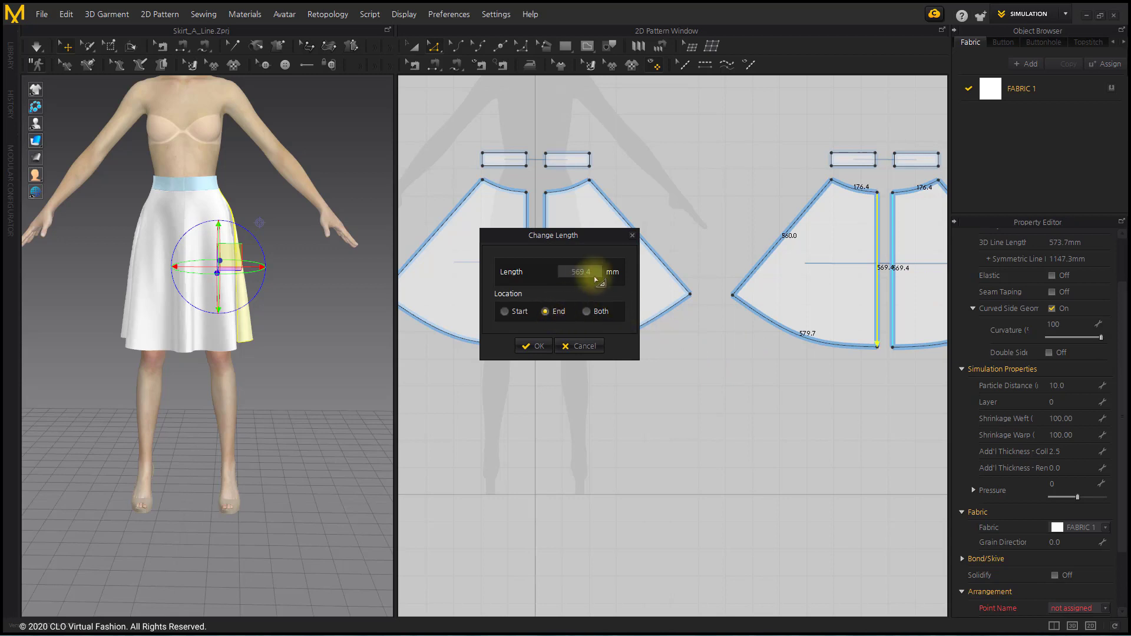
{"action": "type", "text": "560"}
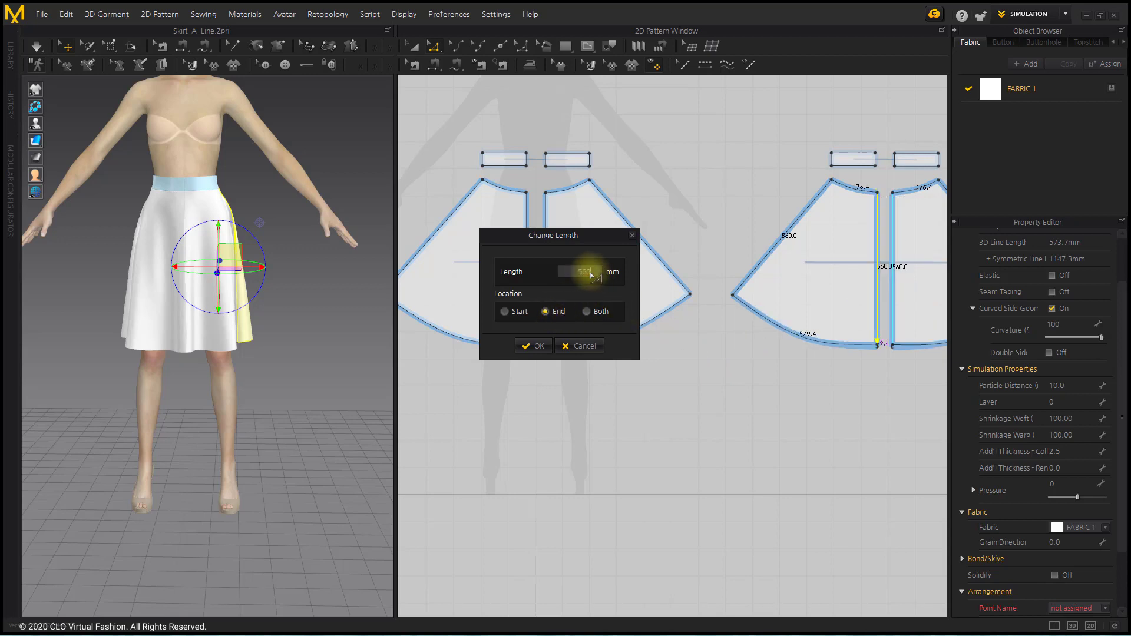
{"action": "key", "text": "Return"}
{"action": "left_click", "coordinate": [682, 212]}
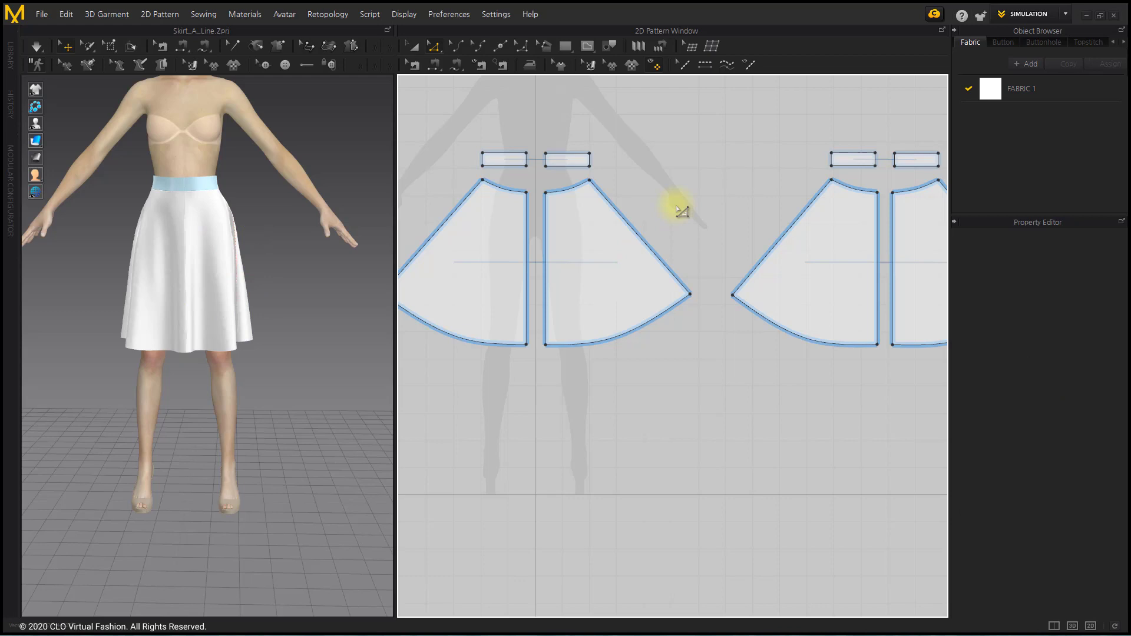
{"action": "key", "text": "space"}
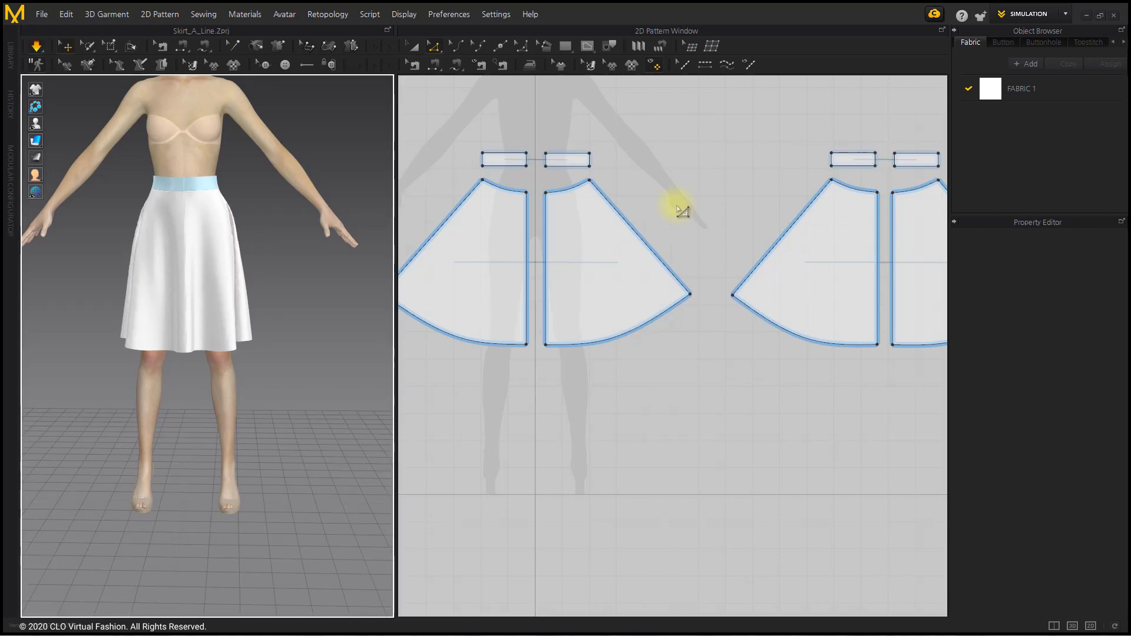
- Slash the left skirt piece from waist to hem with Slash and Spread and spread it open
{"action": "middle_click_drag", "start_coordinate": [715, 206], "coordinate": [703, 202]}
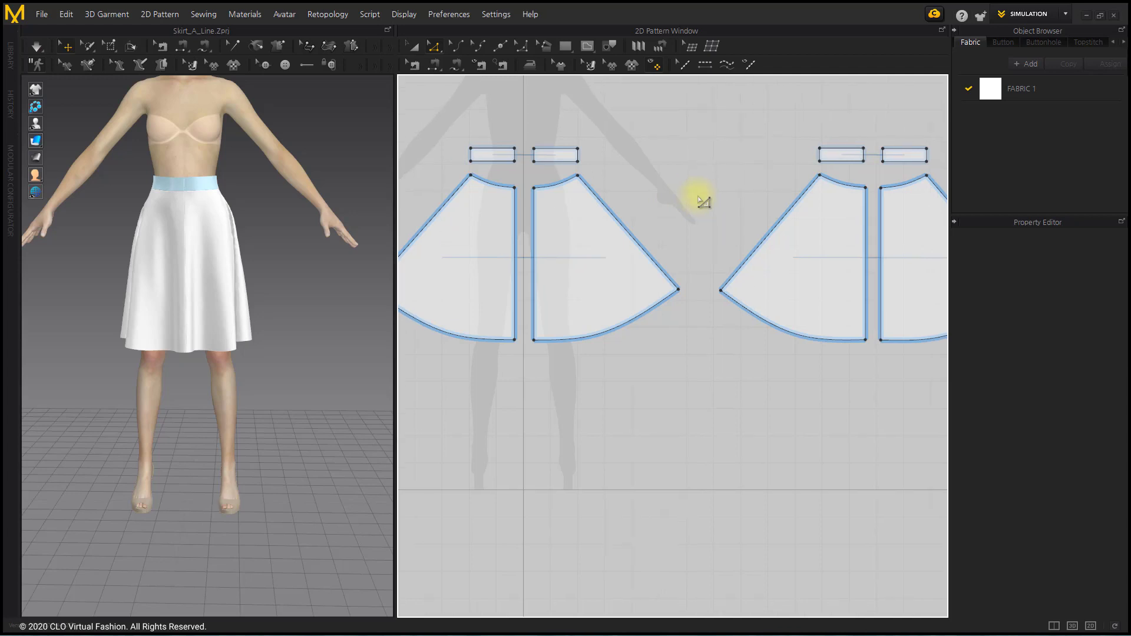
{"action": "left_click", "coordinate": [545, 47]}
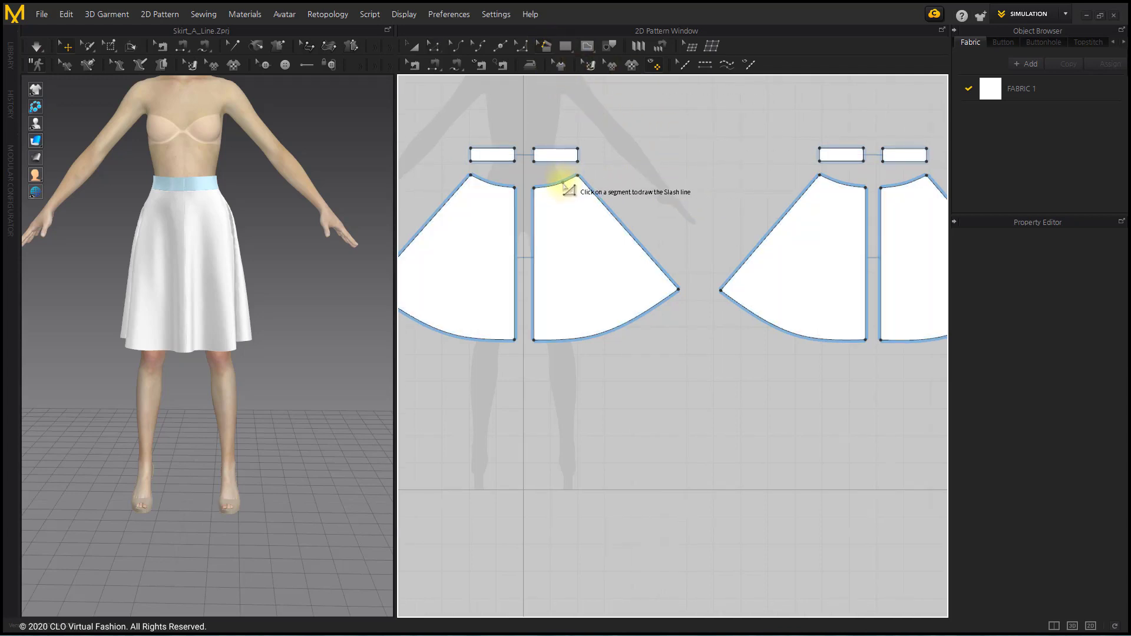
{"action": "left_click", "coordinate": [557, 185]}
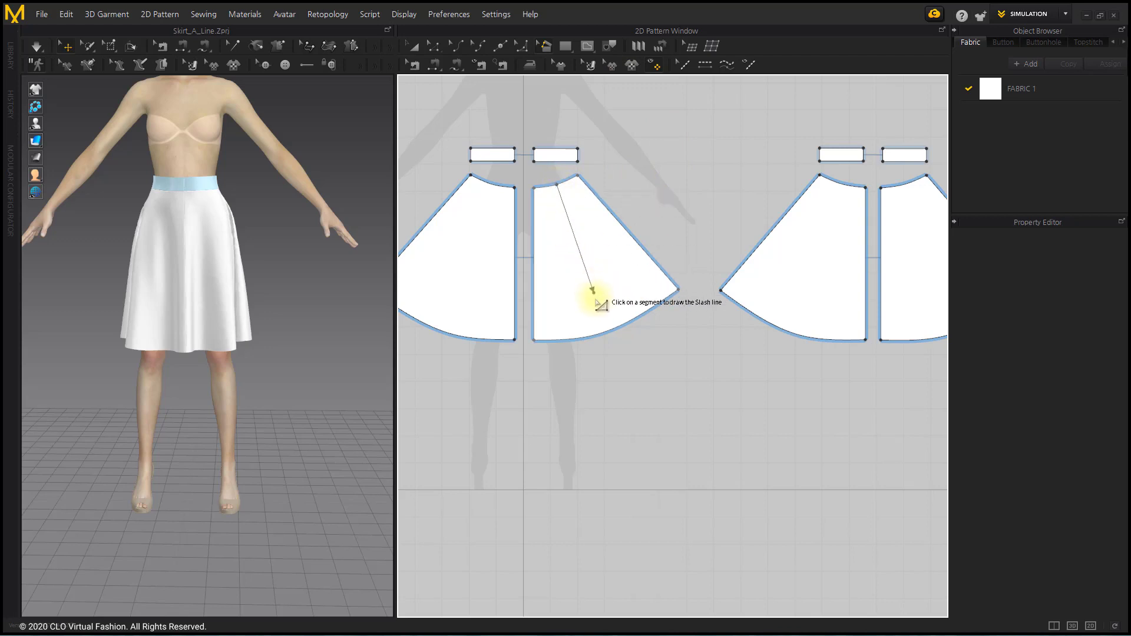
{"action": "left_click", "coordinate": [608, 329]}
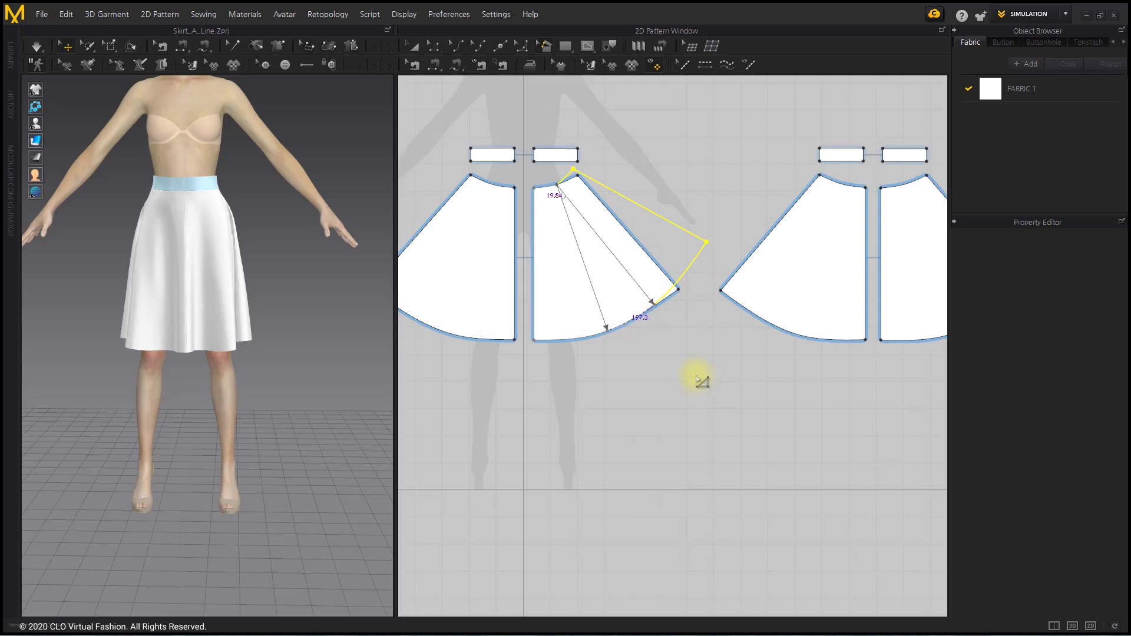
{"action": "left_click", "coordinate": [701, 381]}
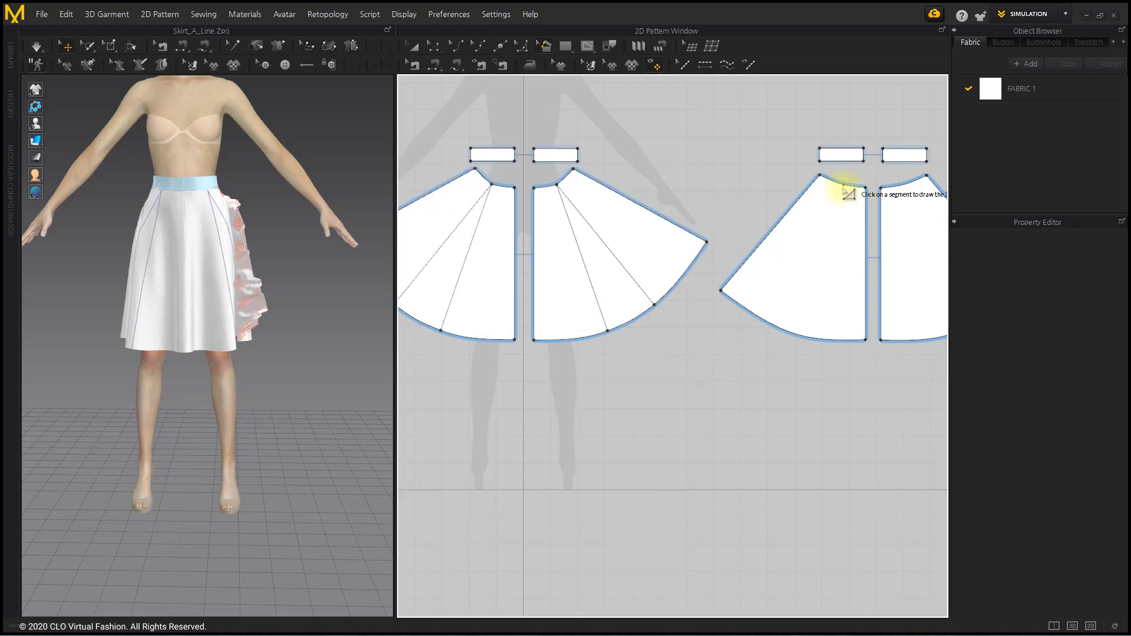
- Slash the right skirt piece from waist to hem and spread it open
{"action": "left_click", "coordinate": [843, 184]}
{"action": "left_click", "coordinate": [790, 330]}
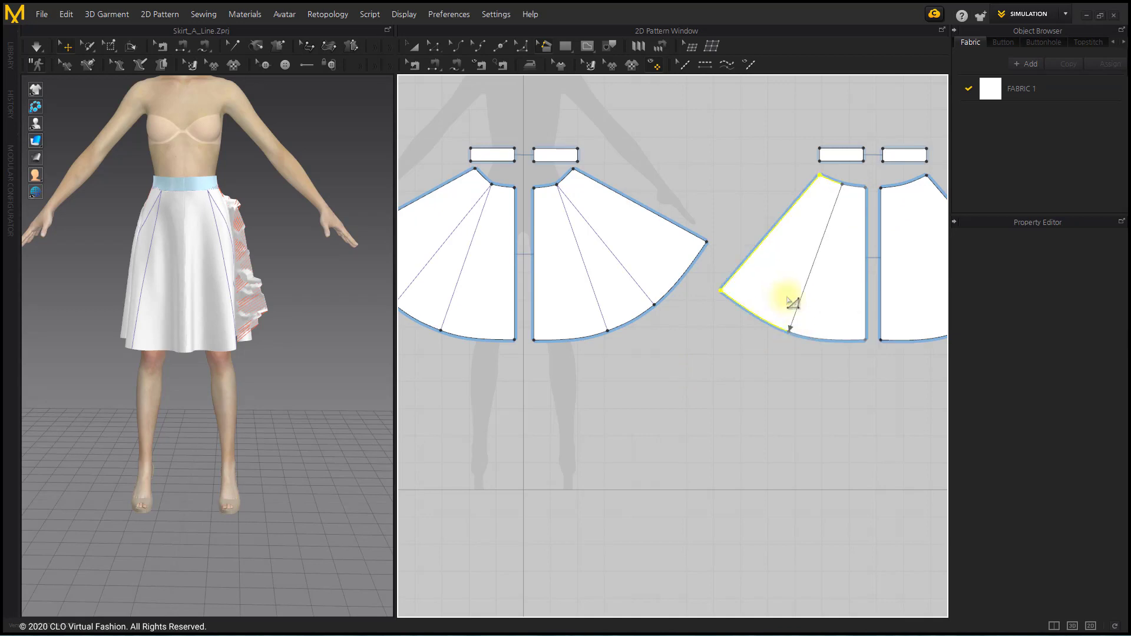
{"action": "left_click", "coordinate": [736, 359]}
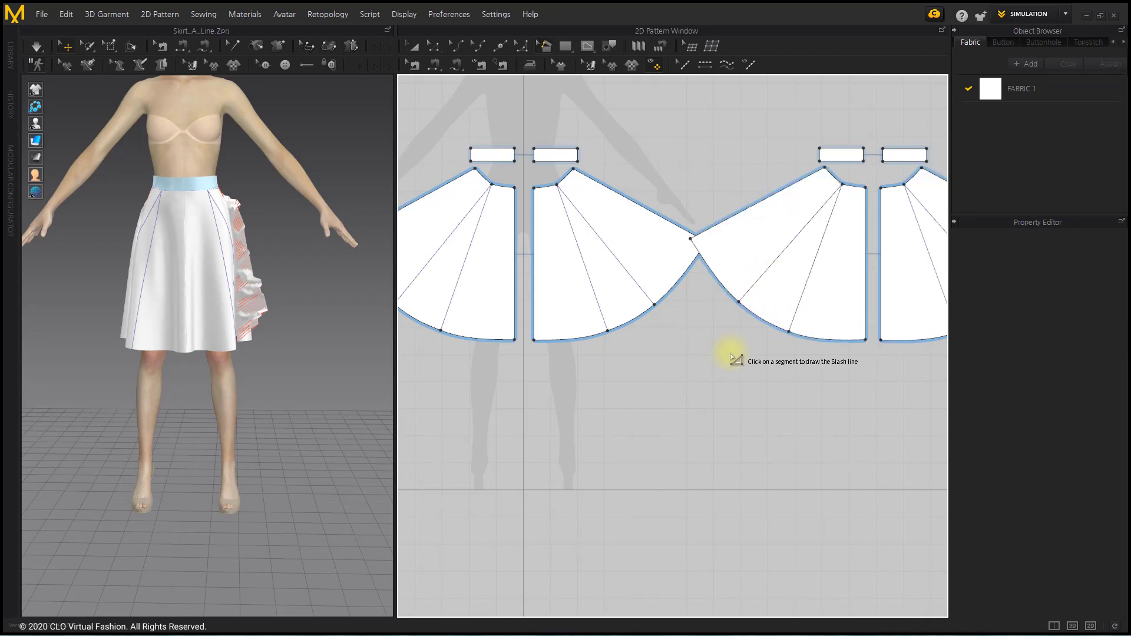
{"action": "right_click_drag", "start_coordinate": [687, 310], "coordinate": [691, 326]}
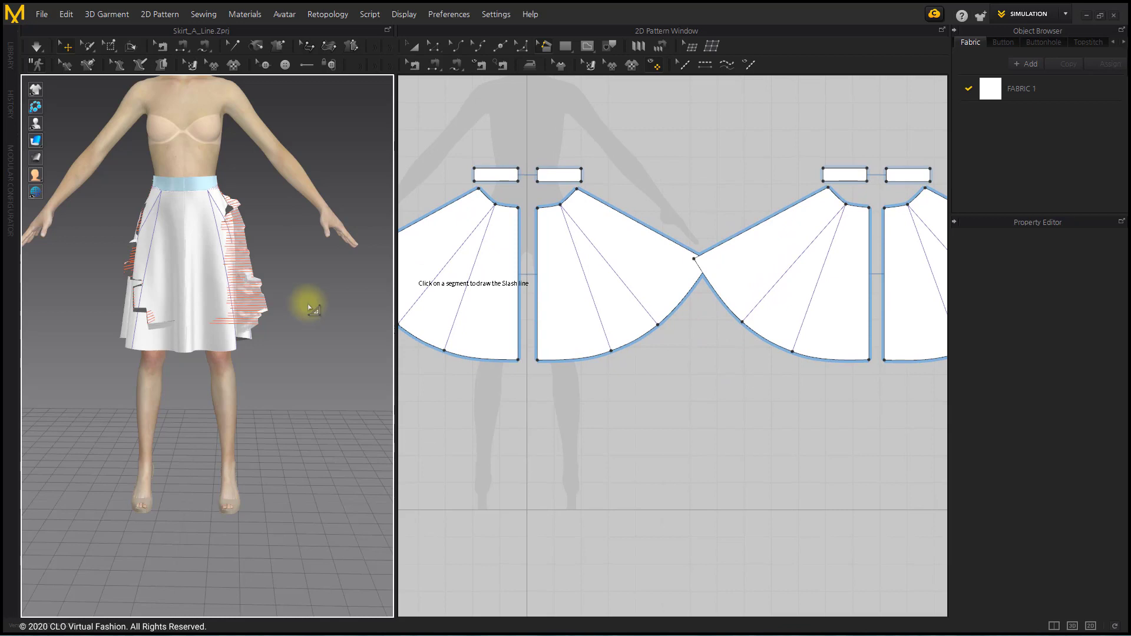
- Check the skirt panels on the avatar and restart the draping simulation
{"action": "left_click", "coordinate": [207, 264]}
{"action": "right_click_drag", "start_coordinate": [208, 264], "coordinate": [253, 260]}
{"action": "left_click", "coordinate": [139, 283]}
{"action": "left_click", "coordinate": [207, 290]}
{"action": "left_click", "coordinate": [36, 45]}
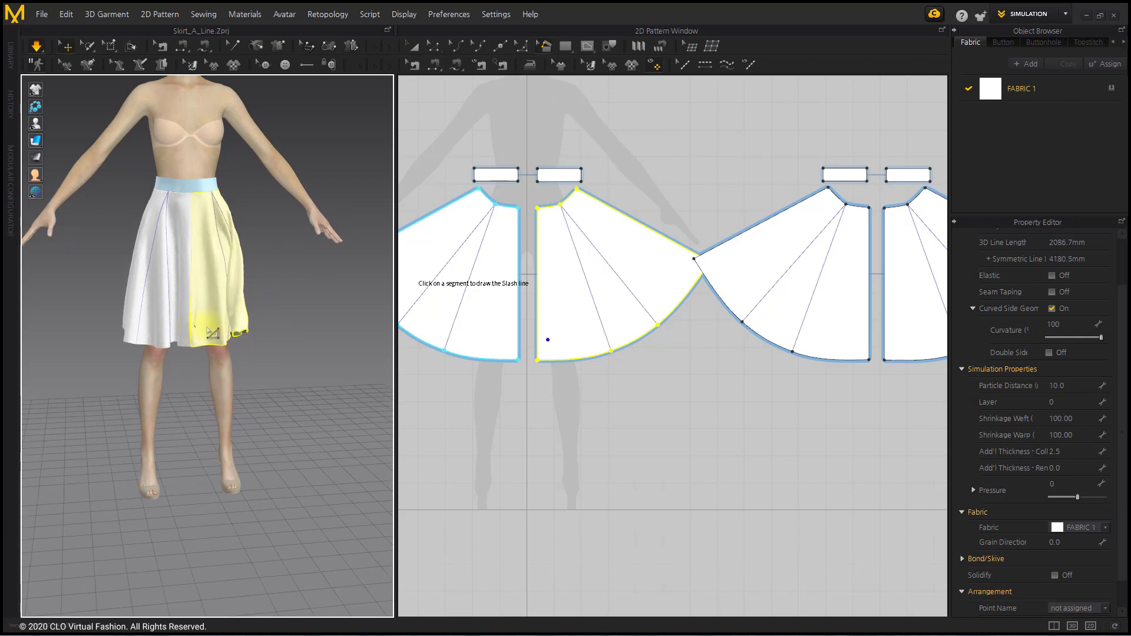
- Pull the skirt hem outward during simulation so it settles into a flared drape, then deselect
{"action": "left_click_drag", "start_coordinate": [247, 323], "coordinate": [283, 302]}
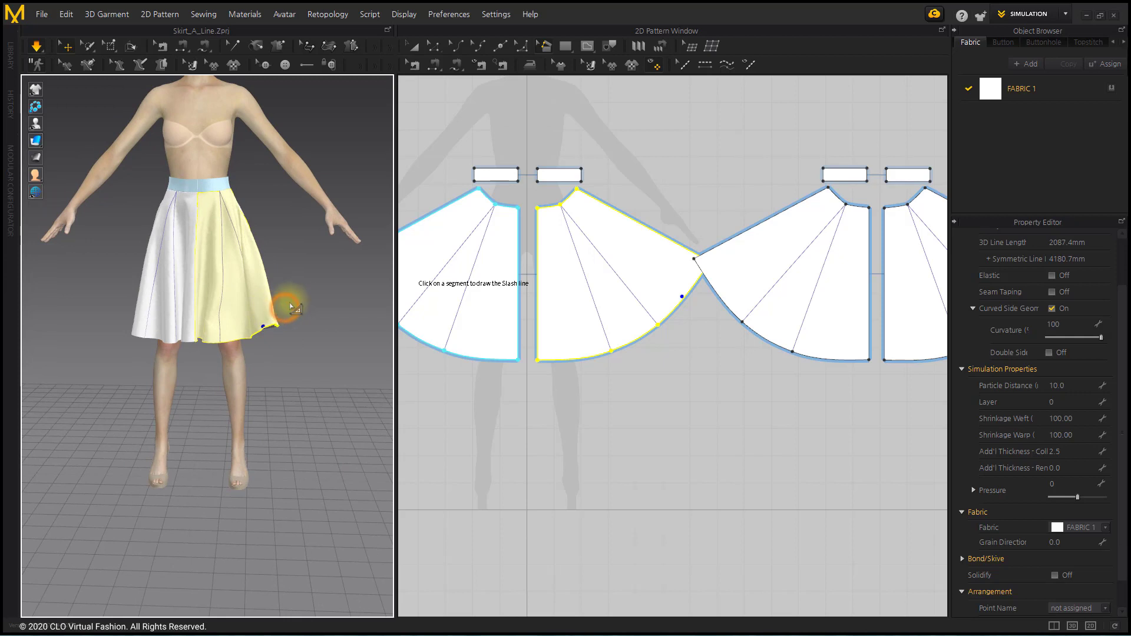
{"action": "left_click", "coordinate": [301, 303]}
{"action": "left_click", "coordinate": [252, 321]}
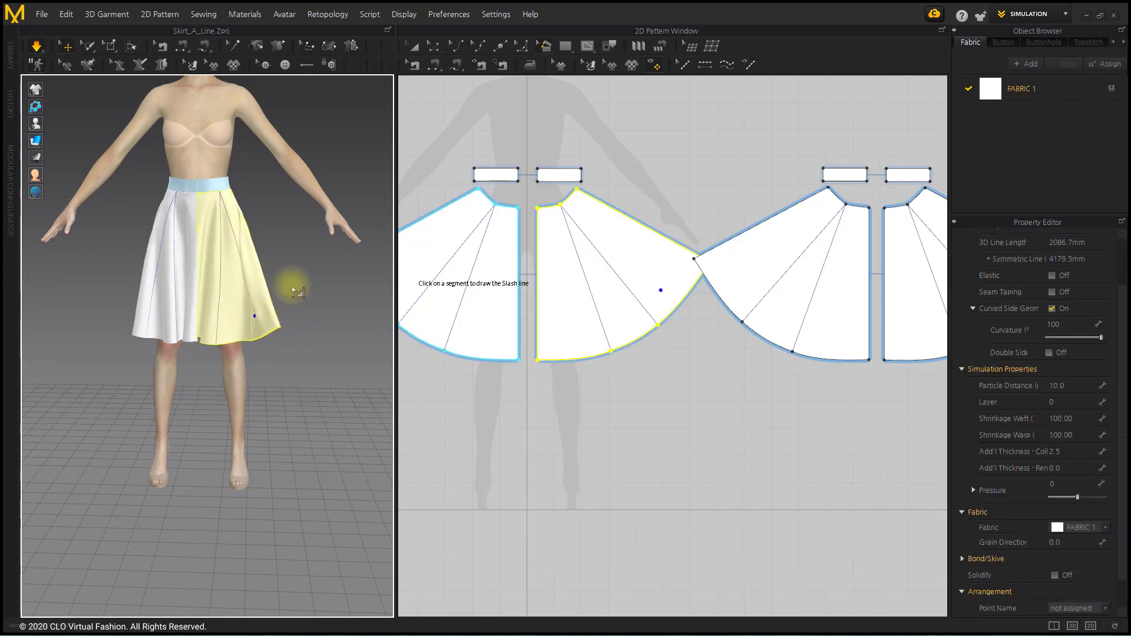
{"action": "left_click", "coordinate": [312, 293]}
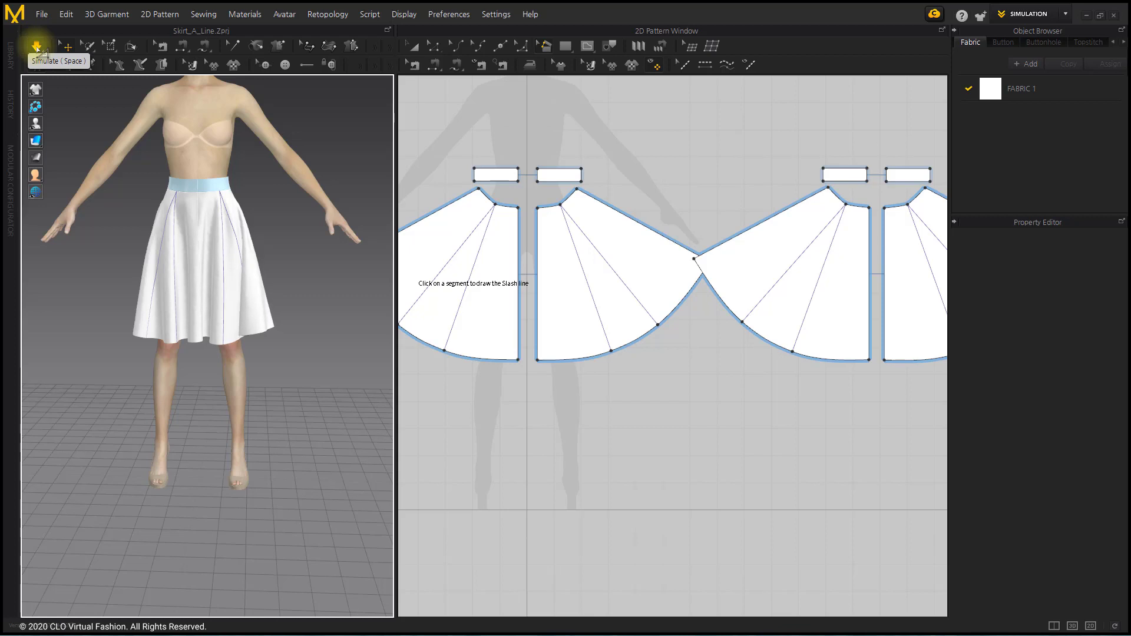
{"action": "scroll", "coordinate": [251, 360], "scroll_direction": "down", "scroll_amount": 3}
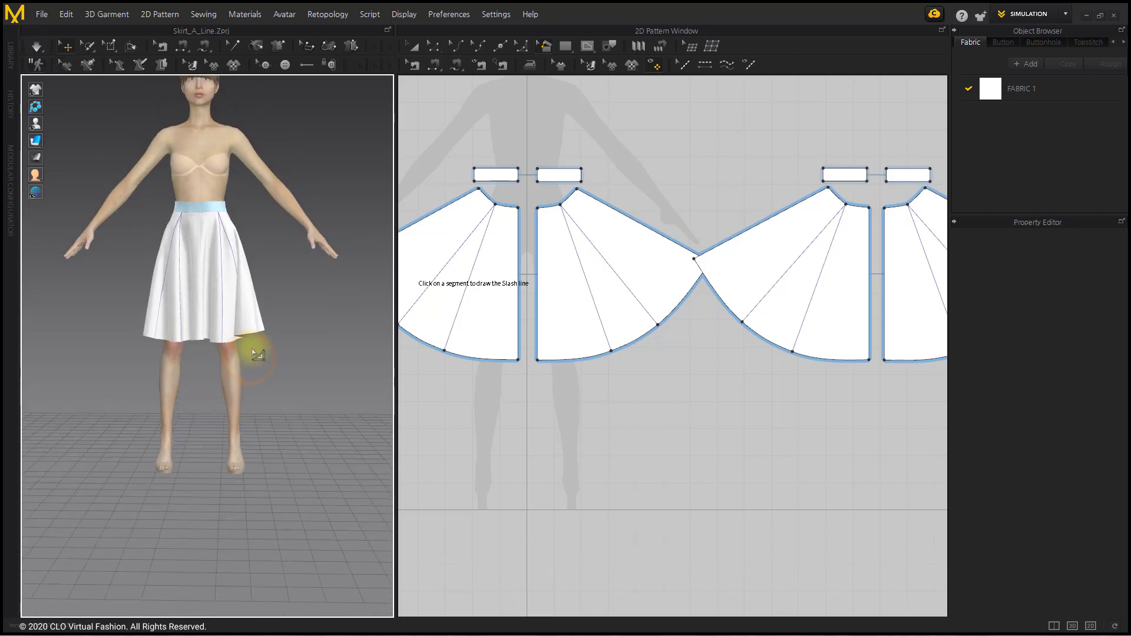
{"action": "scroll", "coordinate": [254, 348], "scroll_direction": "up", "scroll_amount": 4}
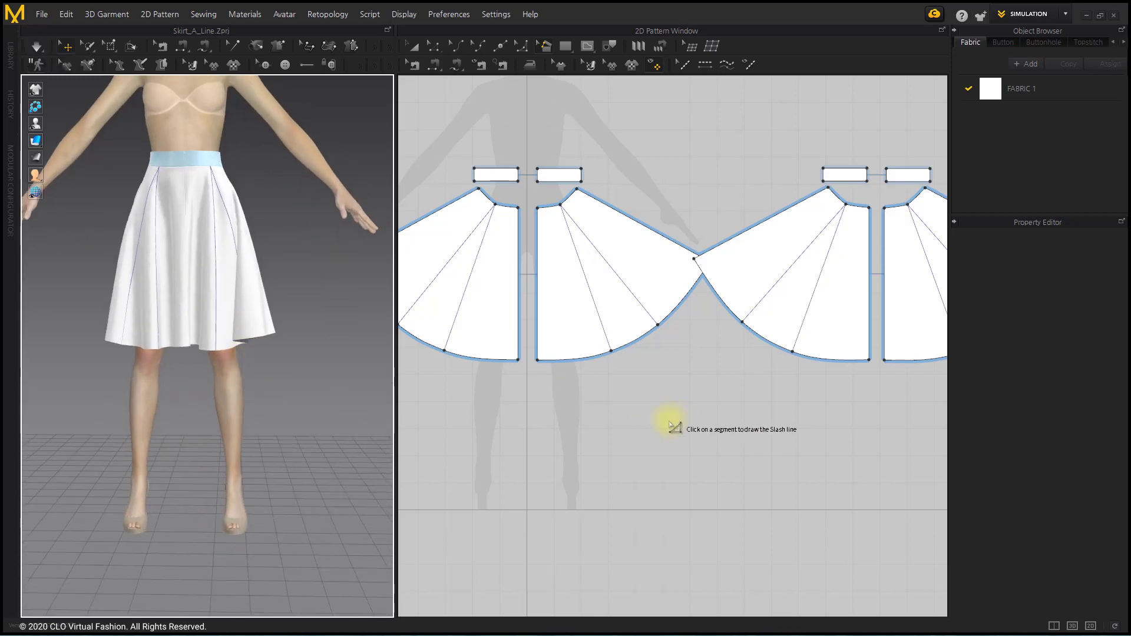
{"action": "scroll", "coordinate": [593, 196], "scroll_direction": "up", "scroll_amount": 5}
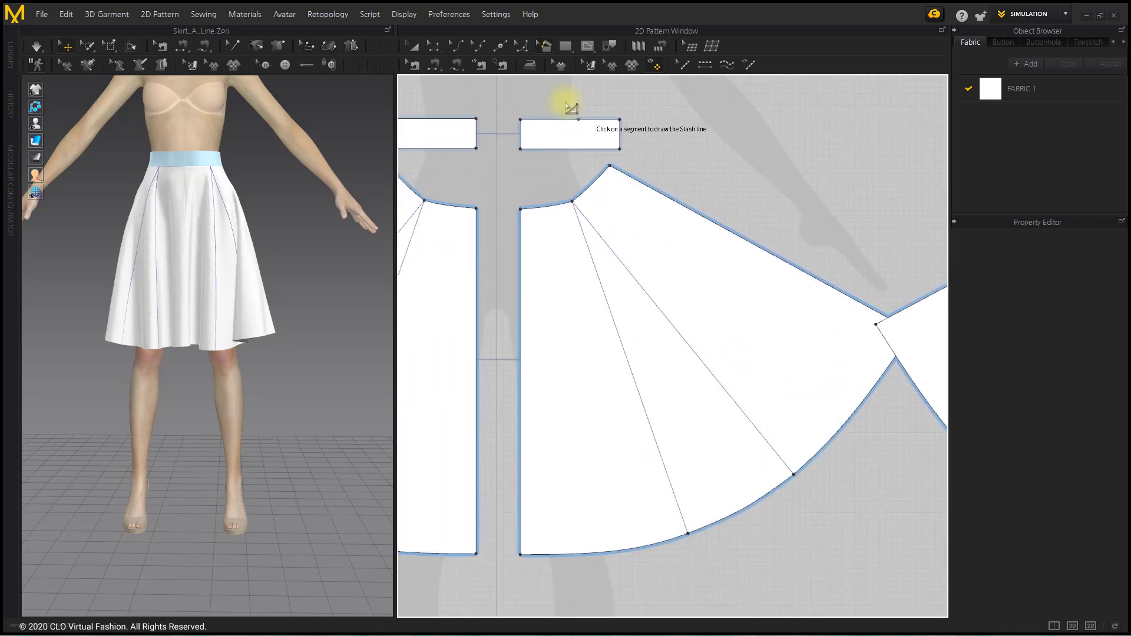
- Draw a reference line along the stepped waist edge to replace it with a smooth curve
{"action": "left_click", "coordinate": [521, 45]}
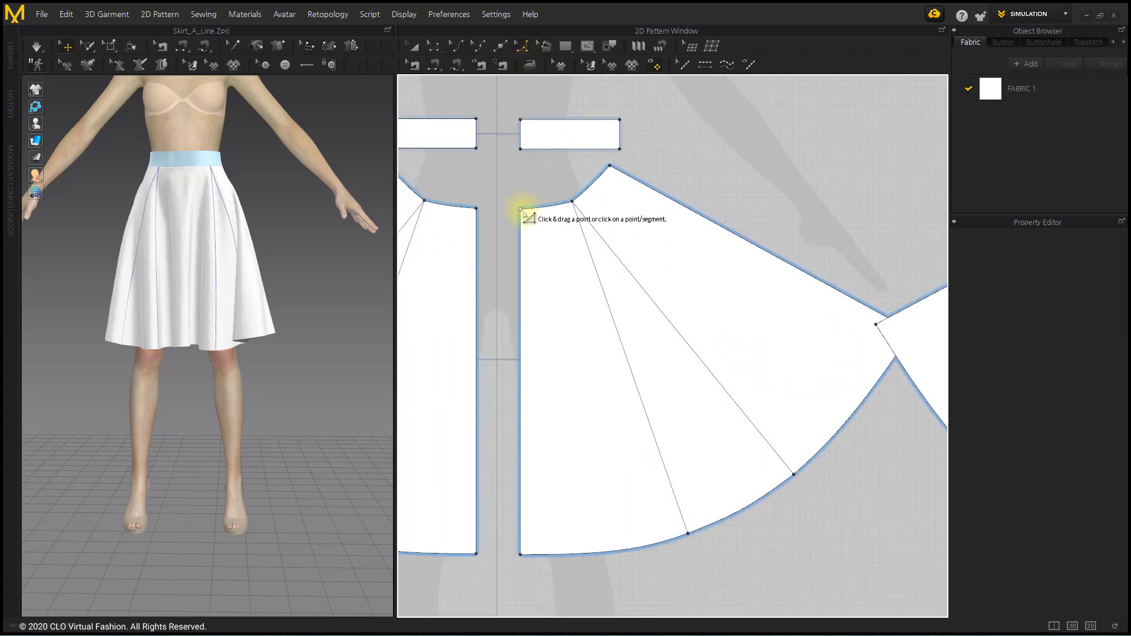
{"action": "left_click", "coordinate": [590, 190]}
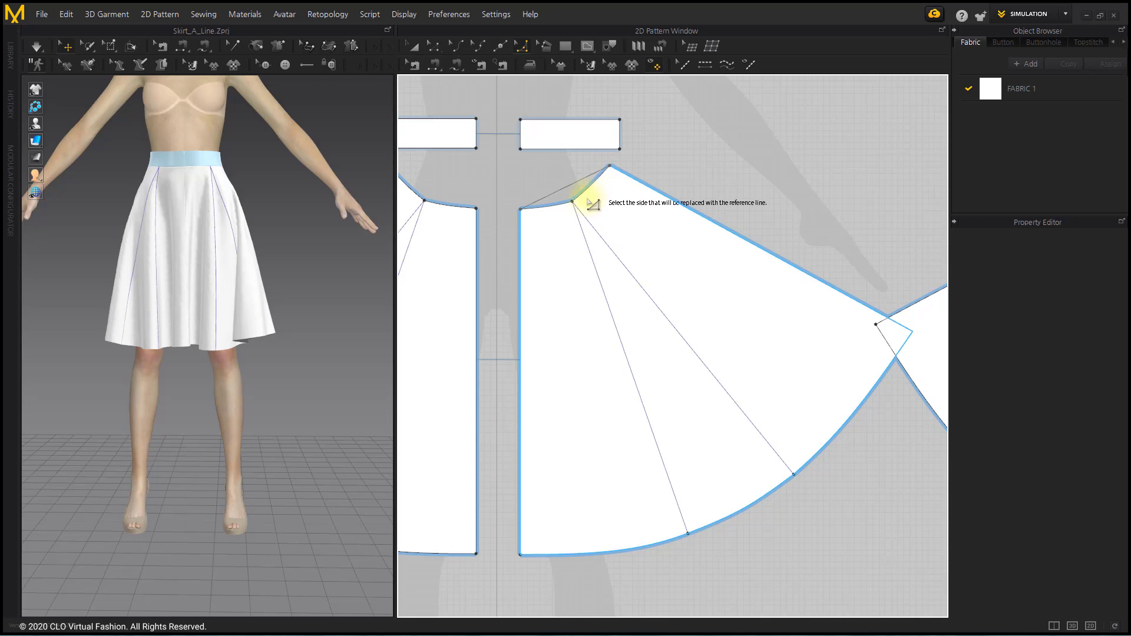
{"action": "left_click", "coordinate": [577, 204]}
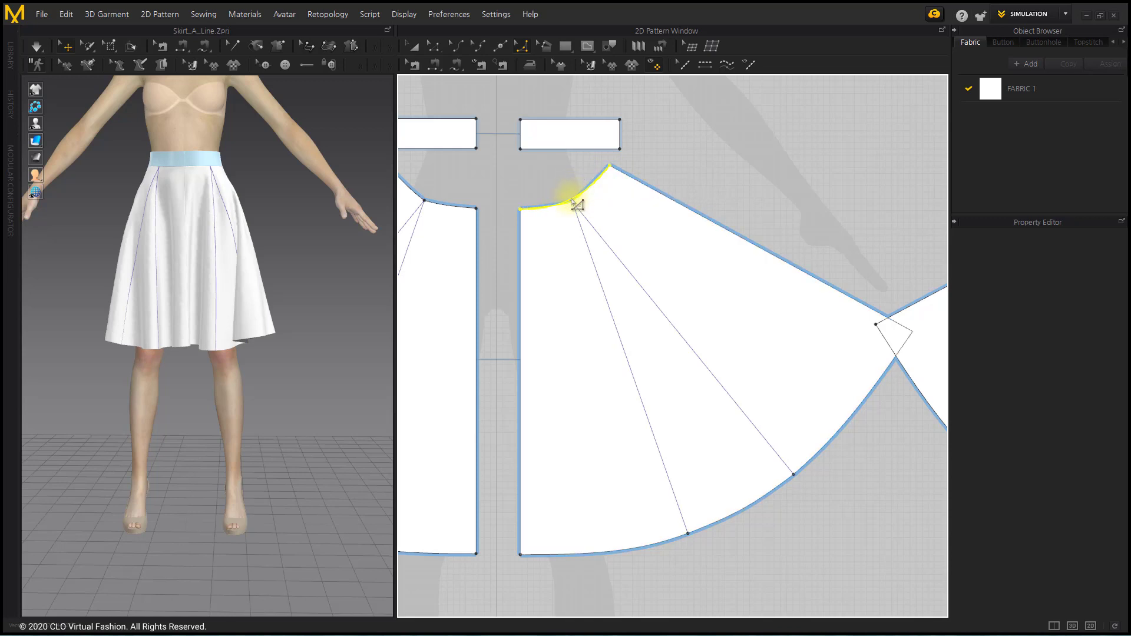